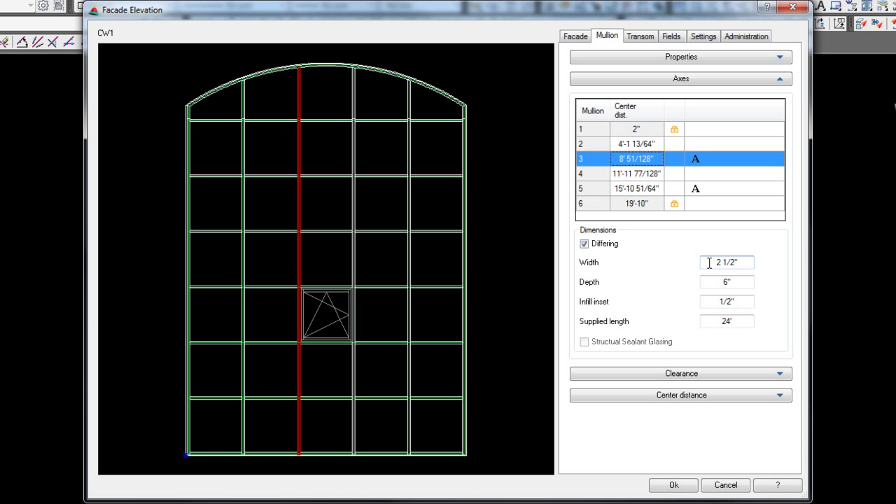
Examine the axis positions and dimension settings of the individual inner mullions in the elevation
{"action": "left_click", "coordinate": [353, 214]}
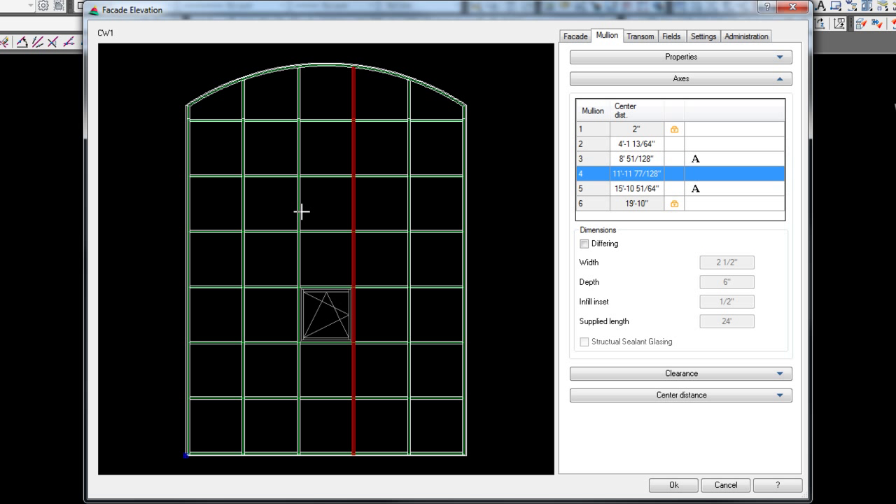
{"action": "left_click", "coordinate": [300, 211]}
{"action": "left_click", "coordinate": [243, 214]}
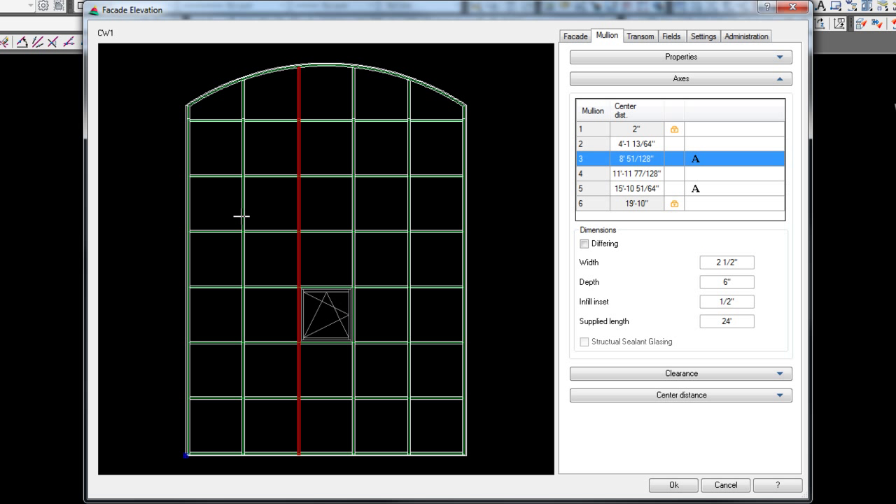
{"action": "left_click", "coordinate": [354, 215]}
{"action": "right_click", "coordinate": [355, 214]}
{"action": "left_click", "coordinate": [354, 211]}
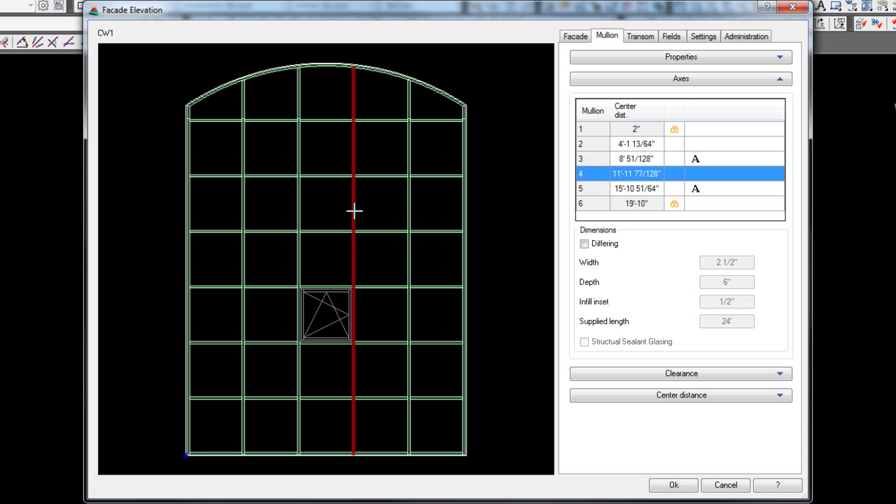
{"action": "left_click", "coordinate": [409, 212]}
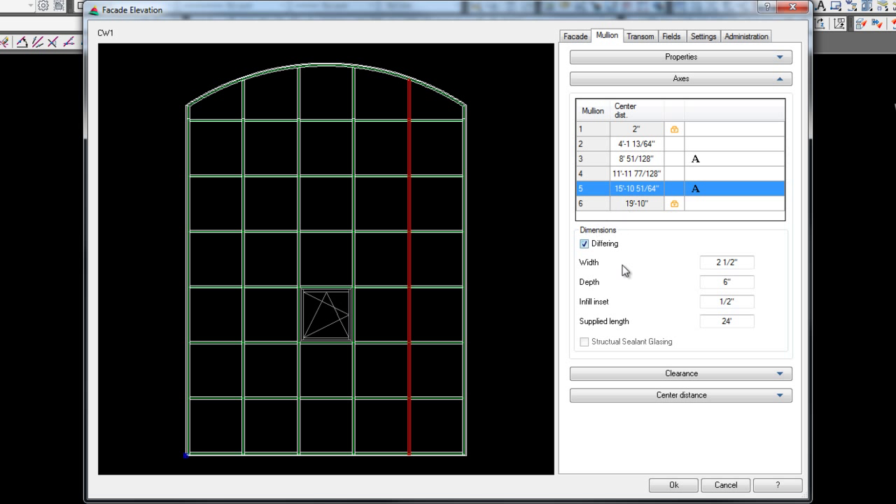
Examine the mullion clearances bay by bay, from bay 5 back to bay 1
{"action": "left_click", "coordinate": [664, 373]}
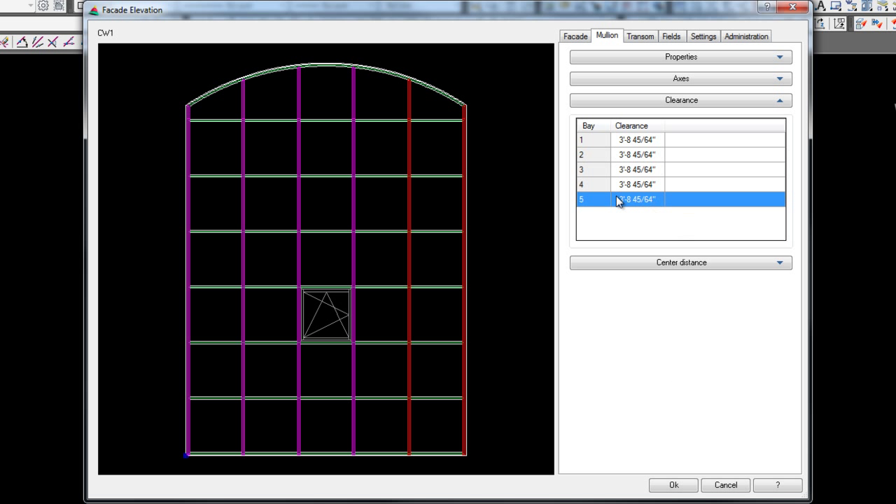
{"action": "left_click", "coordinate": [376, 205]}
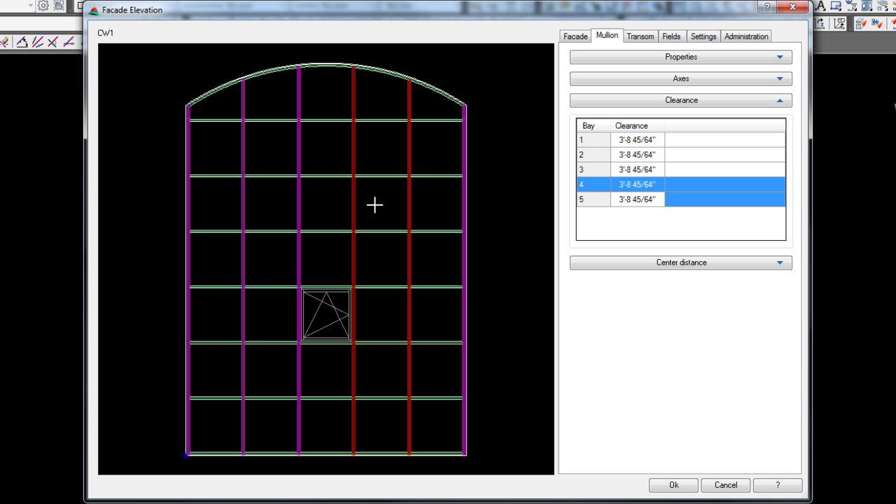
{"action": "left_click", "coordinate": [332, 201]}
{"action": "left_click", "coordinate": [270, 199]}
{"action": "left_click", "coordinate": [222, 199]}
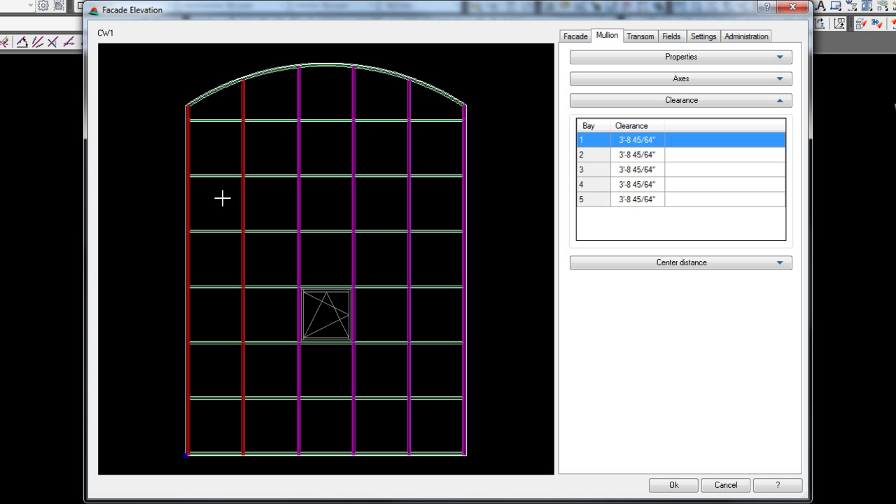
Set the clearance of bay 2 to 2'-8" and lock it
{"action": "left_click", "coordinate": [282, 202]}
{"action": "left_click", "coordinate": [640, 159]}
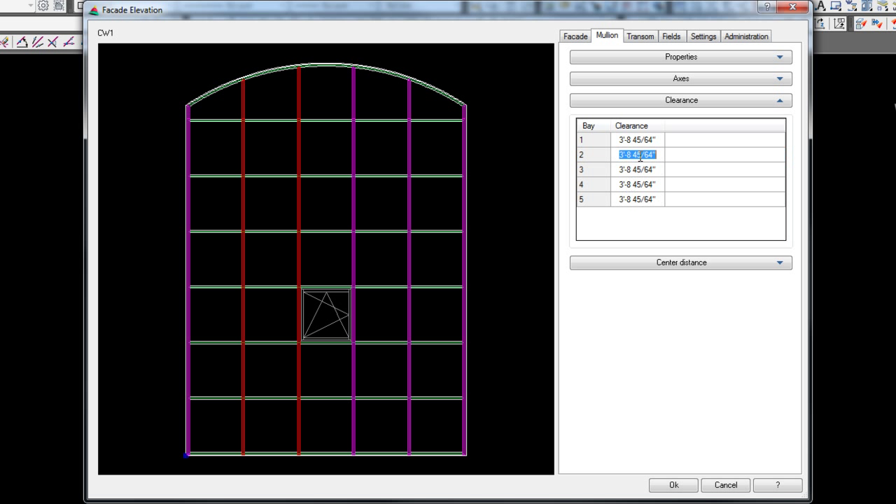
{"action": "type", "text": "2'8"}
{"action": "key", "text": "Return"}
{"action": "left_click", "coordinate": [647, 154]}
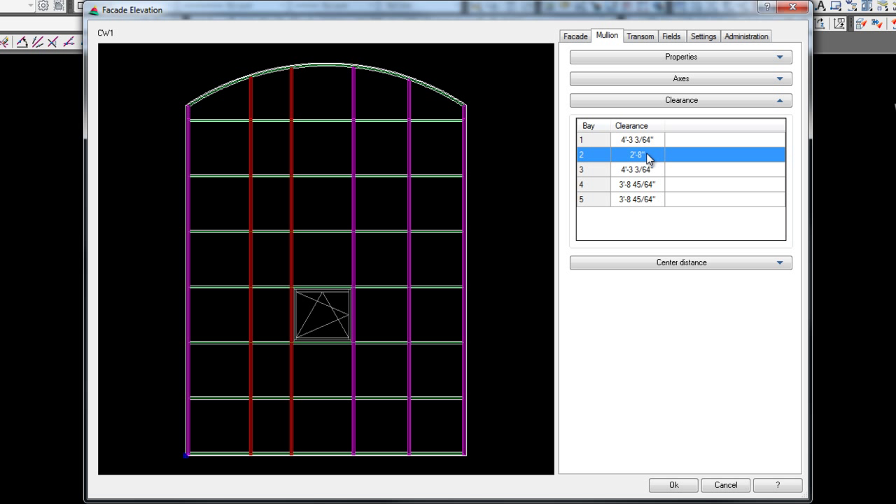
{"action": "right_click", "coordinate": [647, 157]}
{"action": "left_click", "coordinate": [677, 162]}
Set the clearance of bay 4 to 2'-8"
{"action": "left_click", "coordinate": [383, 102]}
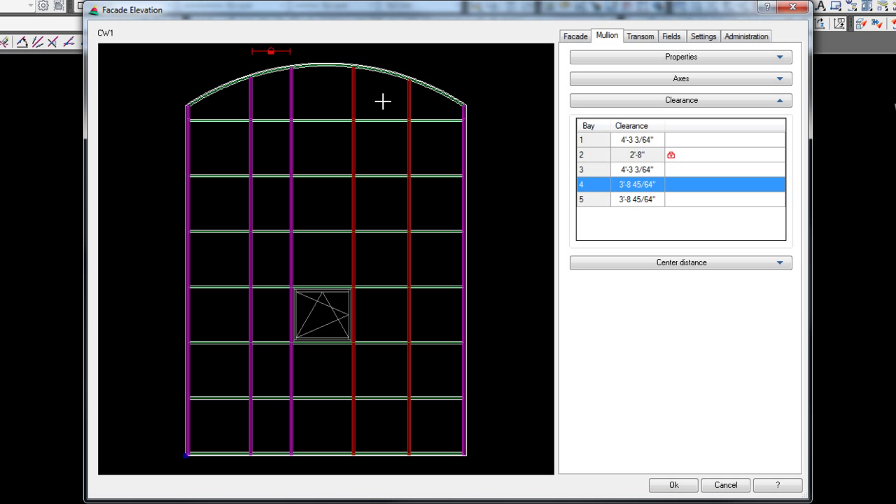
{"action": "left_click", "coordinate": [280, 105]}
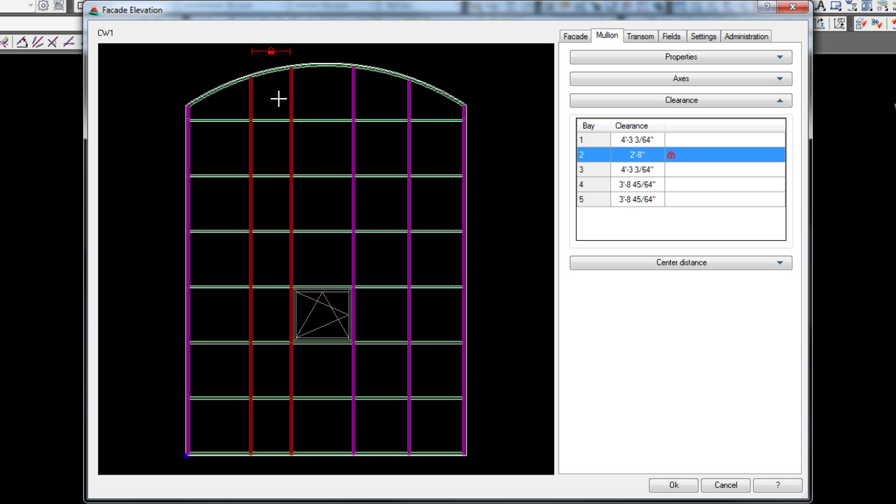
{"action": "left_click", "coordinate": [375, 114]}
{"action": "left_click", "coordinate": [640, 185]}
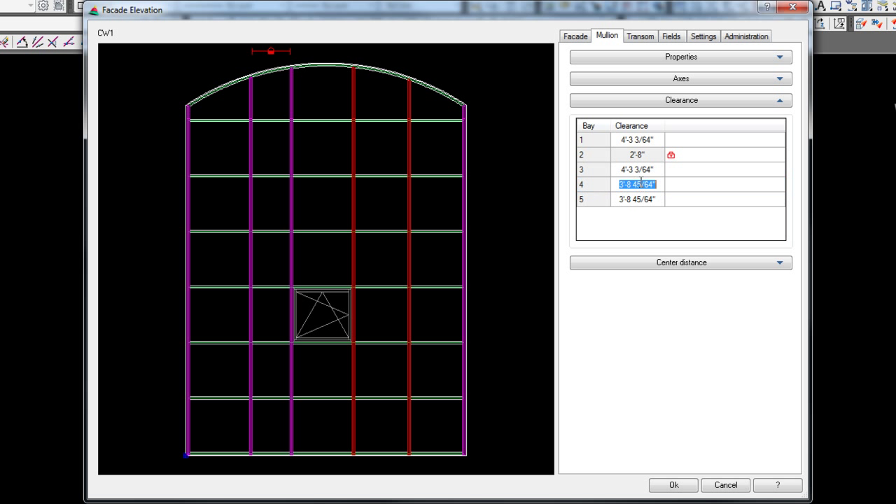
{"action": "type", "text": "2'6"}
{"action": "key", "text": "Return"}
{"action": "left_click", "coordinate": [661, 184]}
{"action": "left_click", "coordinate": [662, 184]}
{"action": "type", "text": "2'8"}
{"action": "key", "text": "Return"}
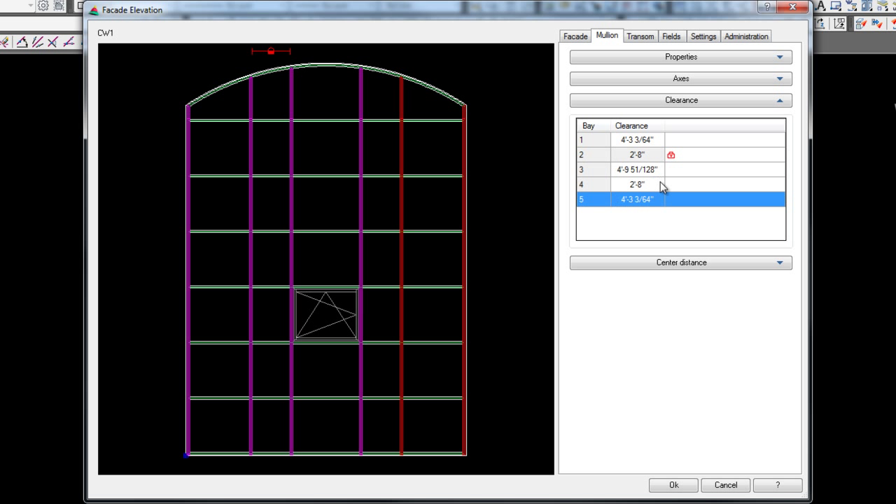
Lock the clearance of bay 4 and make the clearances of the unlocked bays 1, 3 and 5 all equal
{"action": "left_click", "coordinate": [660, 184]}
{"action": "right_click", "coordinate": [661, 184]}
{"action": "left_click", "coordinate": [680, 189]}
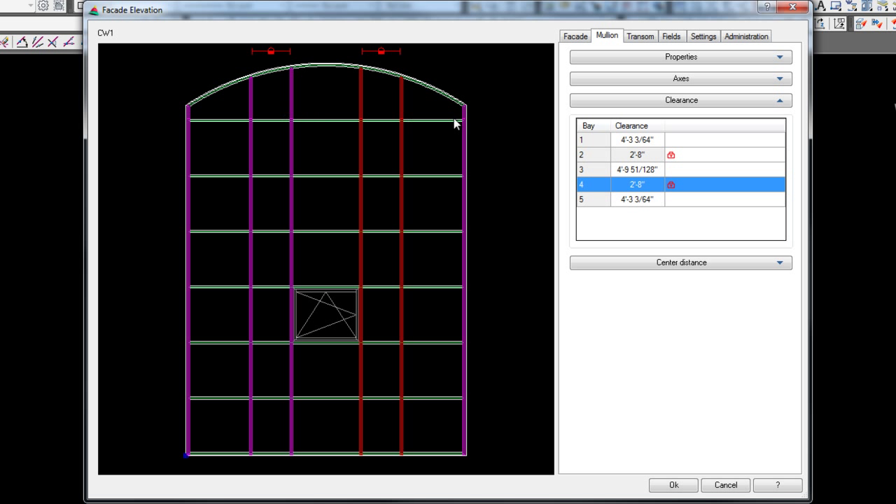
{"action": "right_click", "coordinate": [638, 178]}
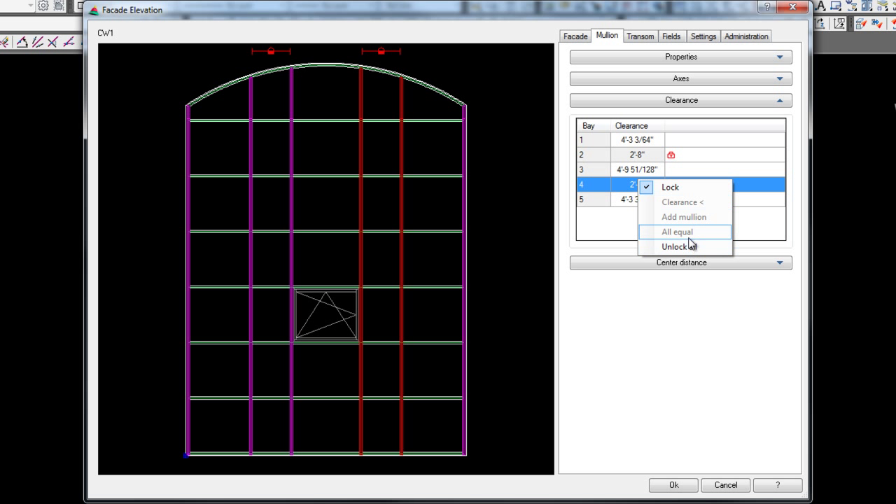
{"action": "left_click", "coordinate": [678, 169]}
{"action": "right_click", "coordinate": [654, 170]}
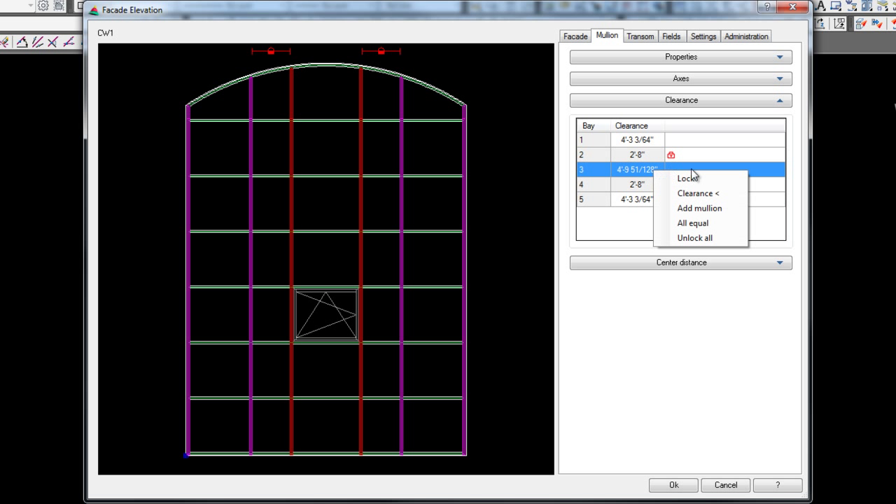
{"action": "left_click", "coordinate": [696, 224]}
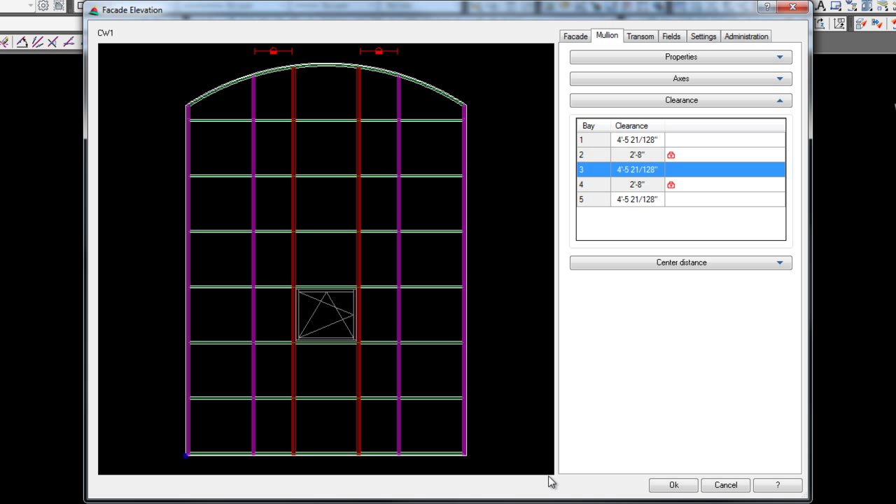
Add a mullion inside bay 5 to divide it into two bays
{"action": "left_click", "coordinate": [435, 330]}
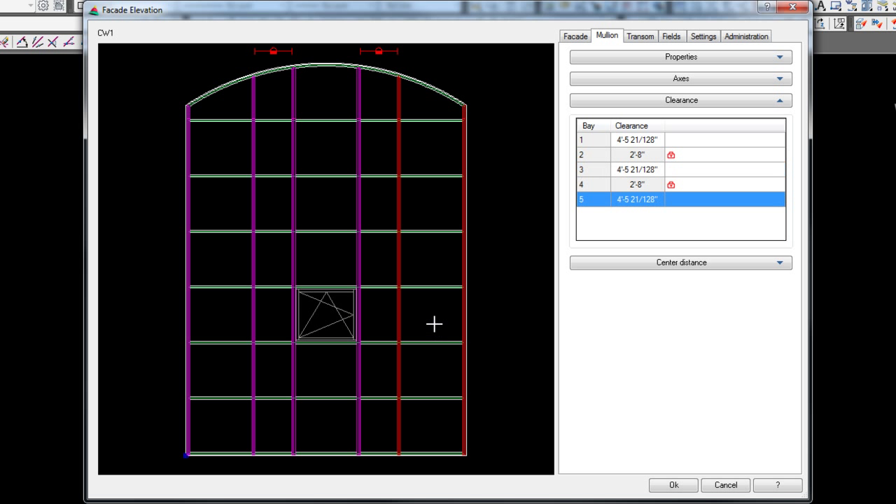
{"action": "left_click", "coordinate": [381, 267]}
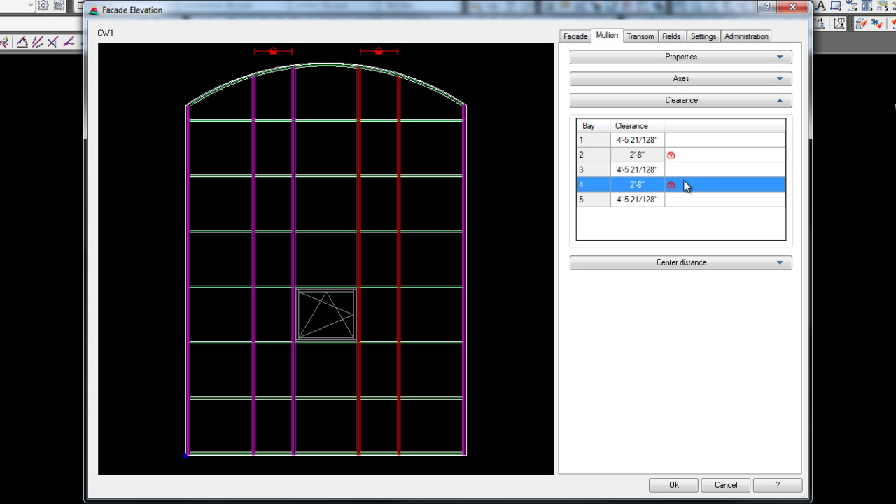
{"action": "right_click", "coordinate": [682, 172]}
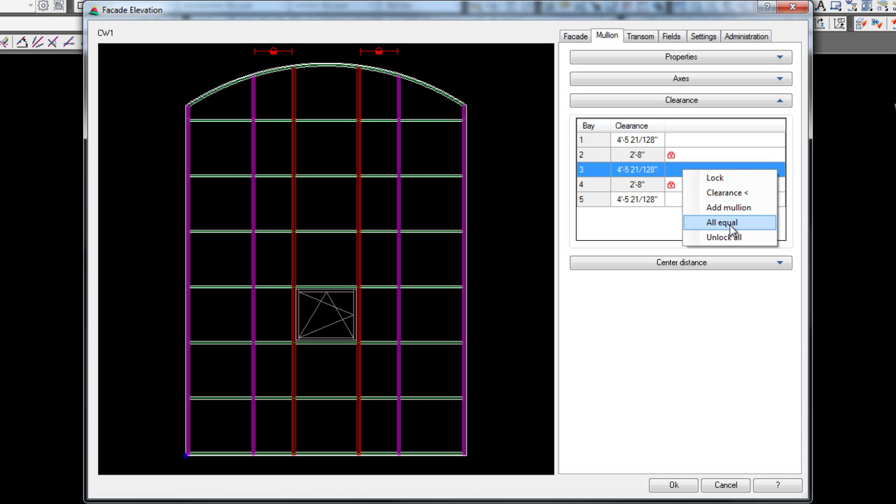
{"action": "left_click", "coordinate": [417, 194]}
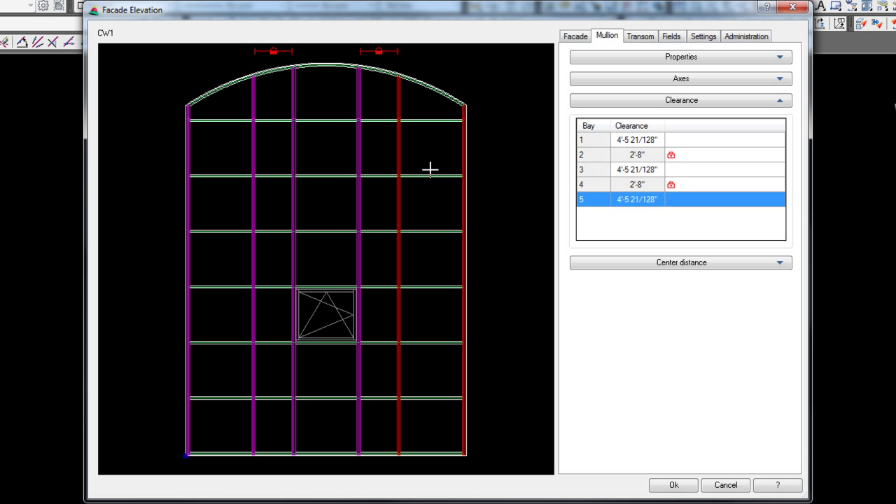
{"action": "right_click", "coordinate": [684, 201]}
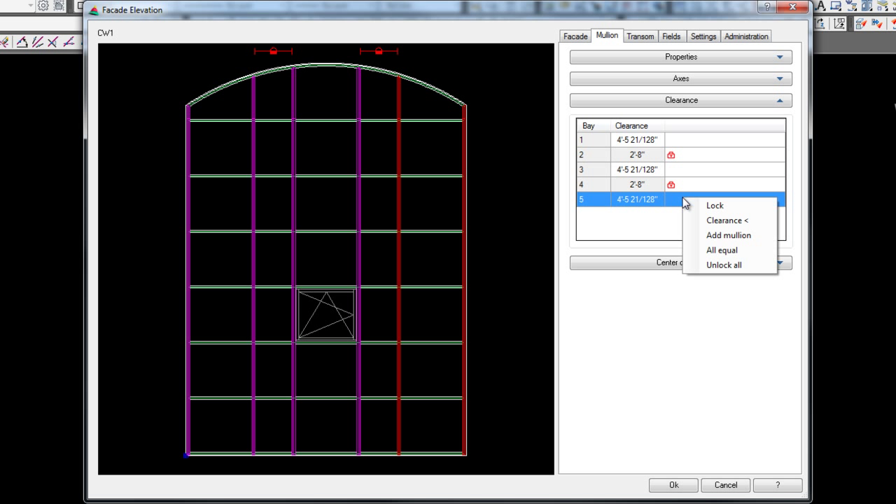
{"action": "left_click", "coordinate": [723, 236]}
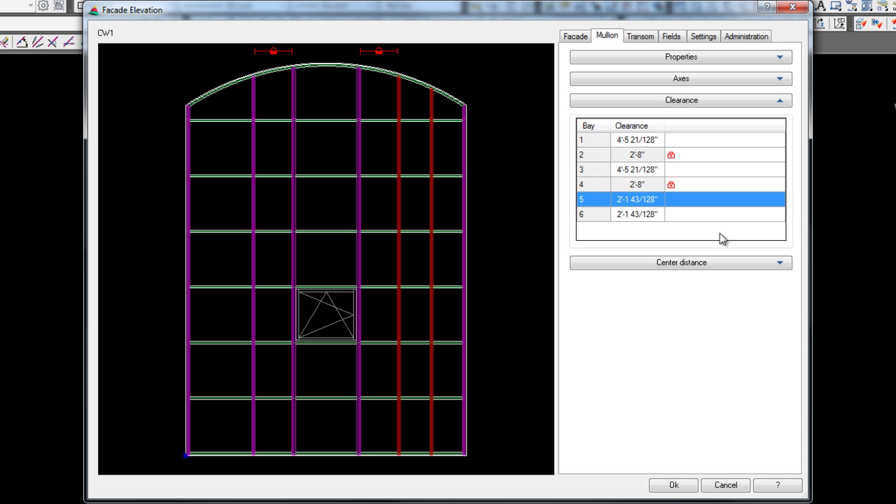
Equalize the clearances of all unlocked bays across the facade, with the added mullion included
{"action": "right_click", "coordinate": [688, 200]}
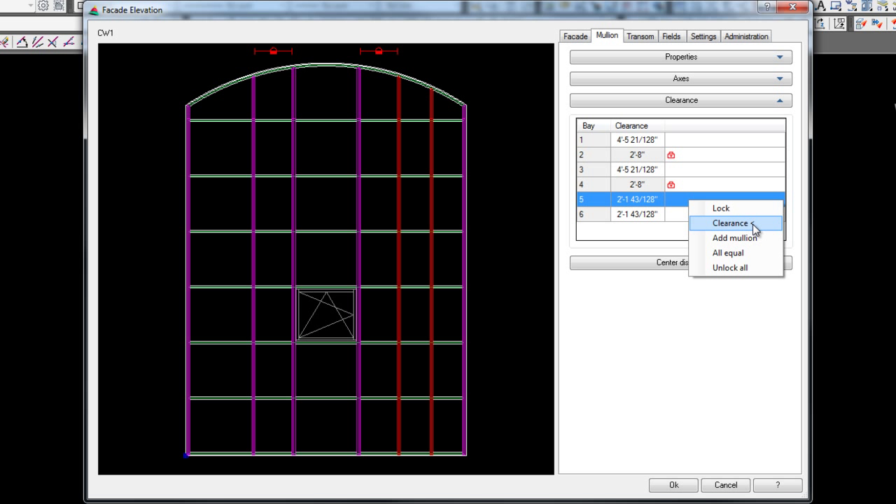
{"action": "left_click", "coordinate": [705, 172]}
{"action": "right_click", "coordinate": [705, 171]}
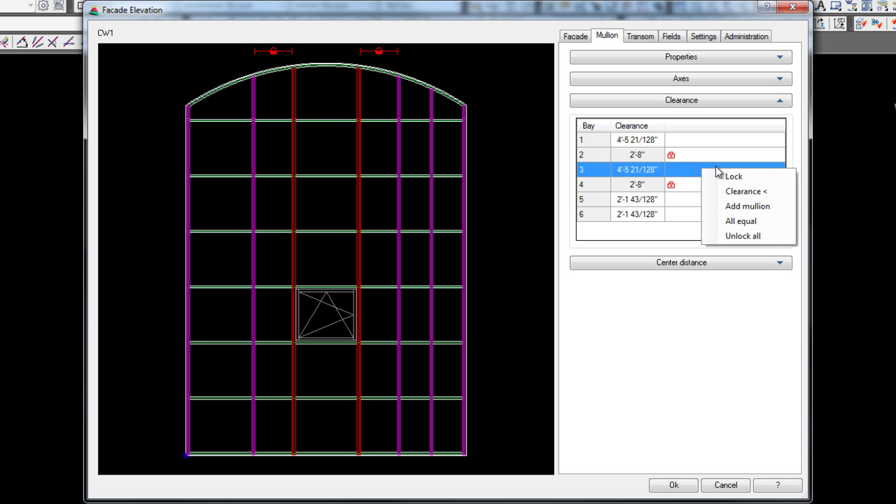
{"action": "left_click", "coordinate": [751, 221]}
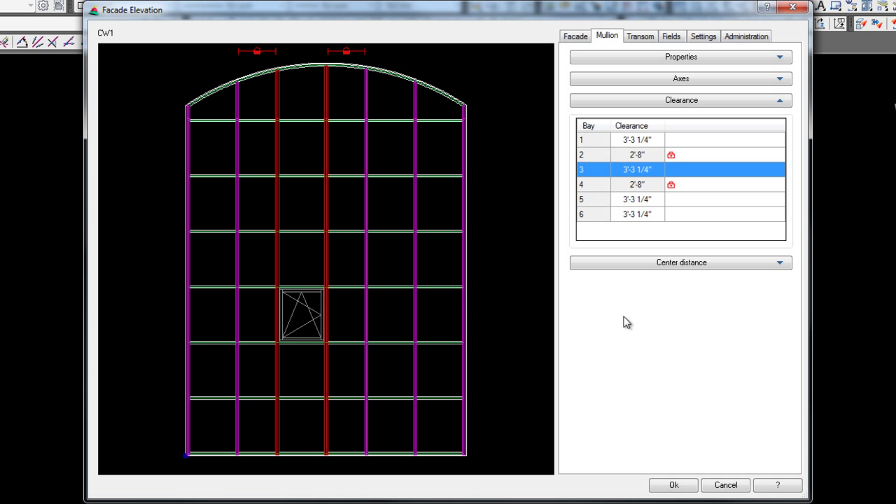
Review the bays' center distances and clearances along with the mullion axis positions
{"action": "left_click", "coordinate": [776, 264]}
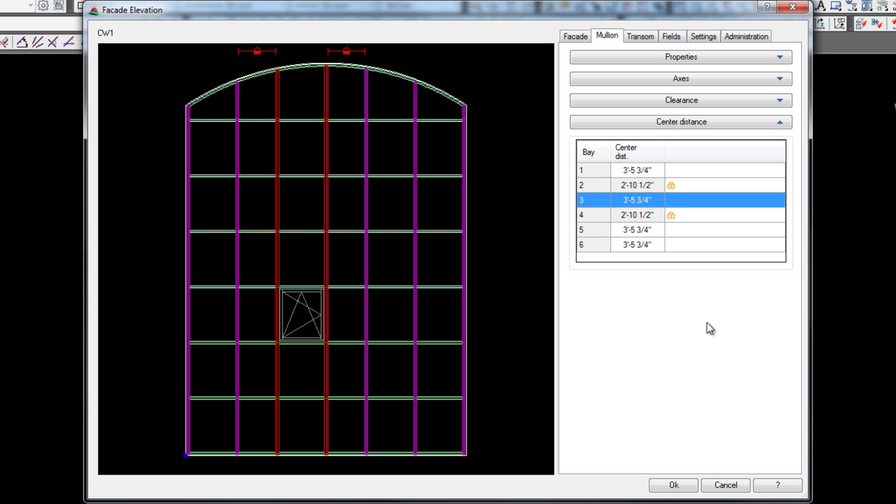
{"action": "left_click", "coordinate": [739, 82]}
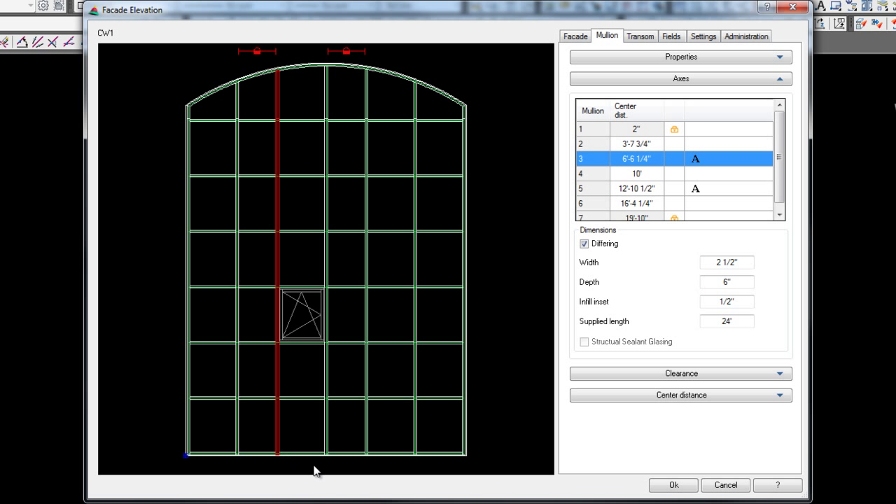
{"action": "left_click", "coordinate": [627, 374]}
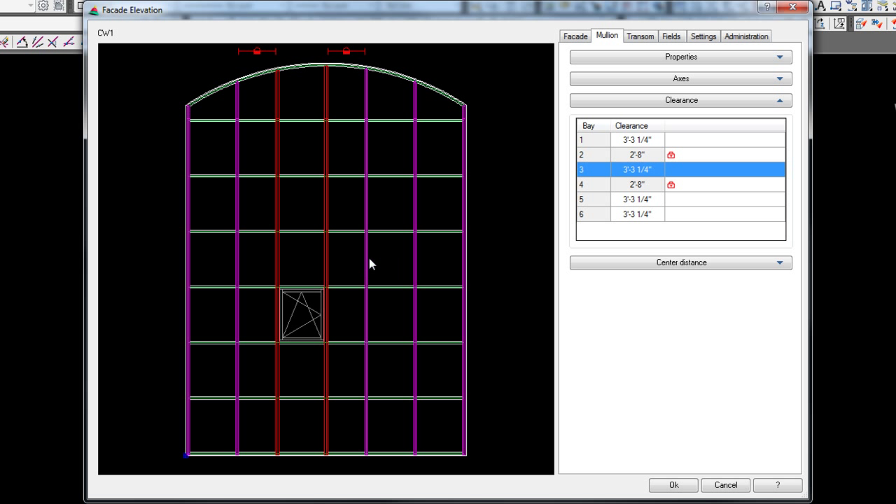
{"action": "left_click", "coordinate": [661, 263]}
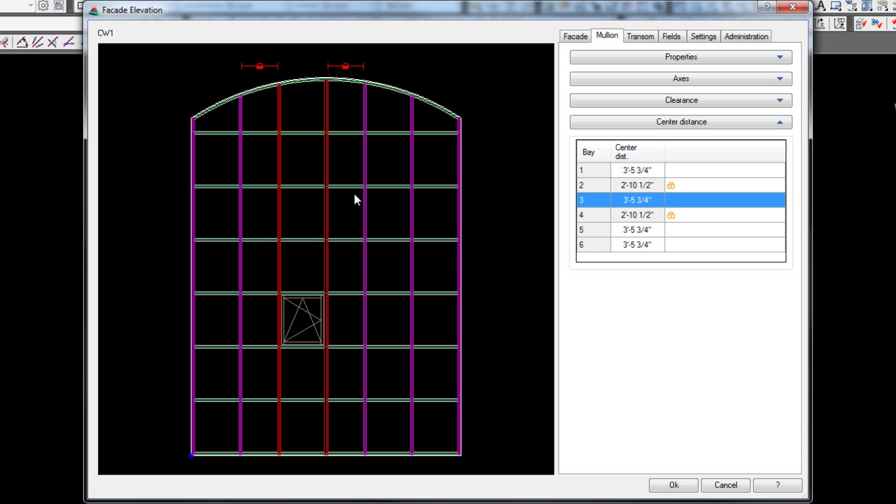
Set the dimensions of the regular transoms to 2 1/2" width and 6" depth, keeping them all equal
{"action": "left_click", "coordinate": [651, 38]}
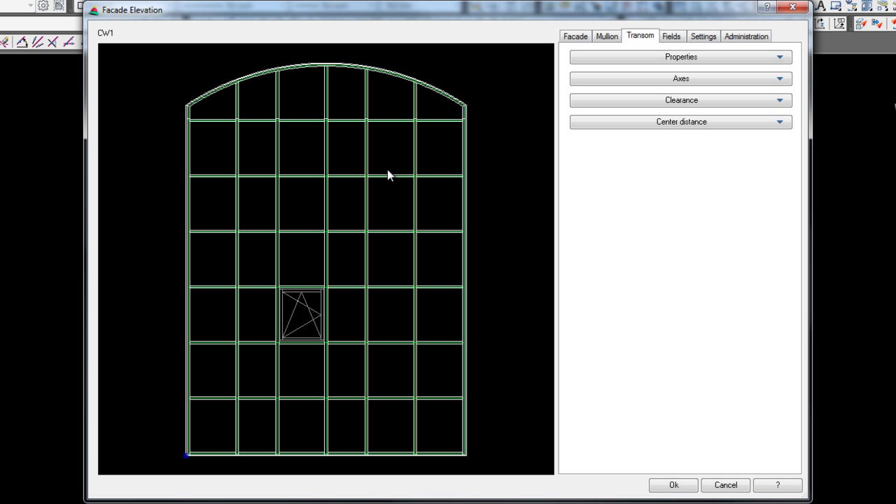
{"action": "left_click", "coordinate": [777, 58]}
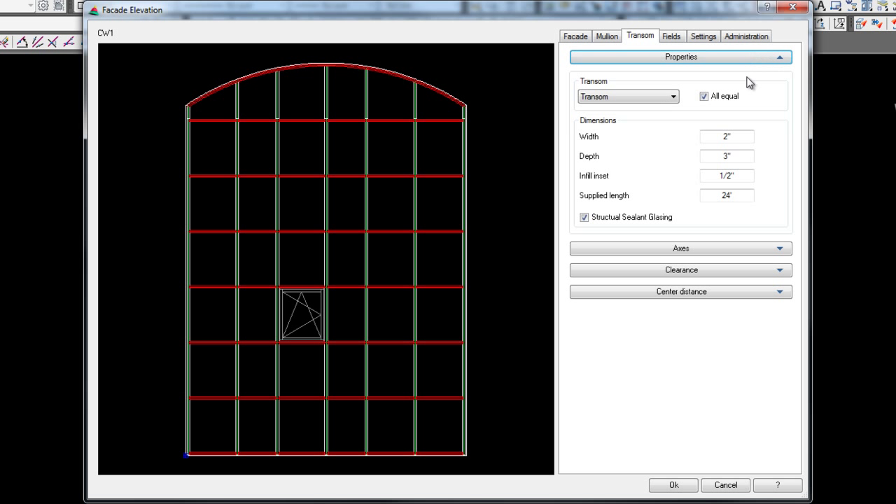
{"action": "left_click", "coordinate": [674, 96]}
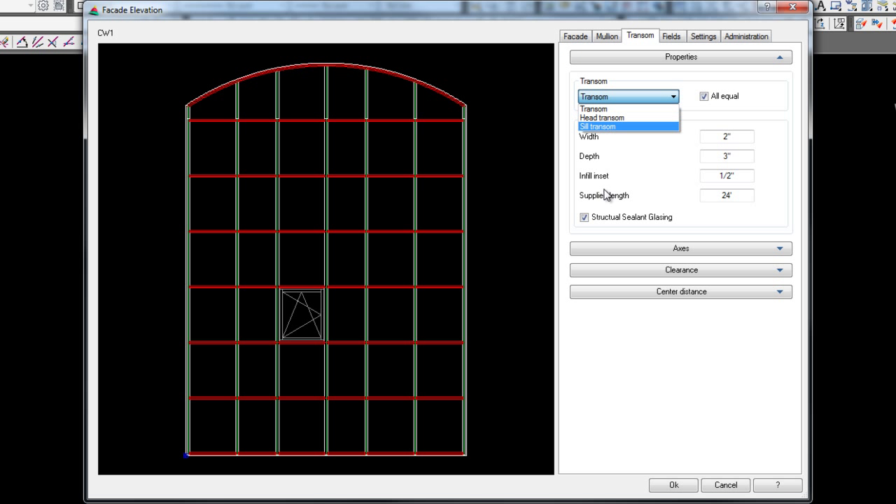
{"action": "left_click", "coordinate": [600, 333]}
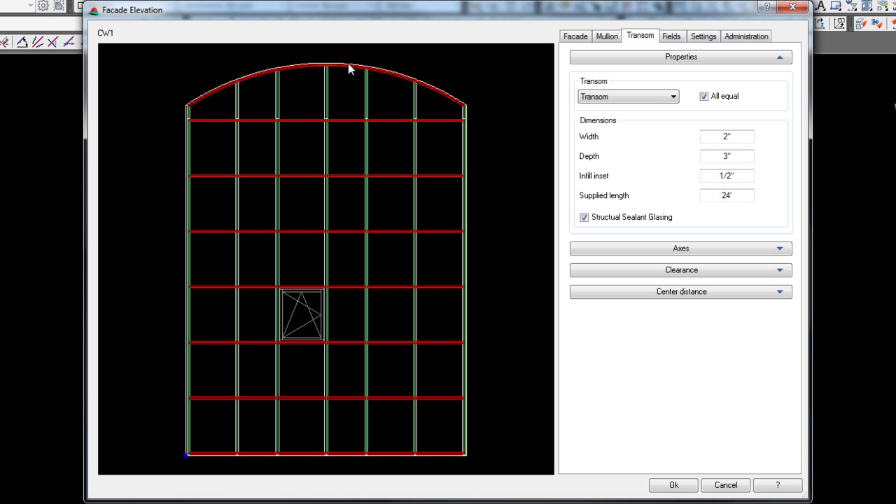
{"action": "left_click_drag", "start_coordinate": [737, 138], "coordinate": [707, 139]}
{"action": "type", "text": "2 1/2"}
{"action": "key", "text": "Tab"}
{"action": "type", "text": "6"}
{"action": "key", "text": "Tab"}
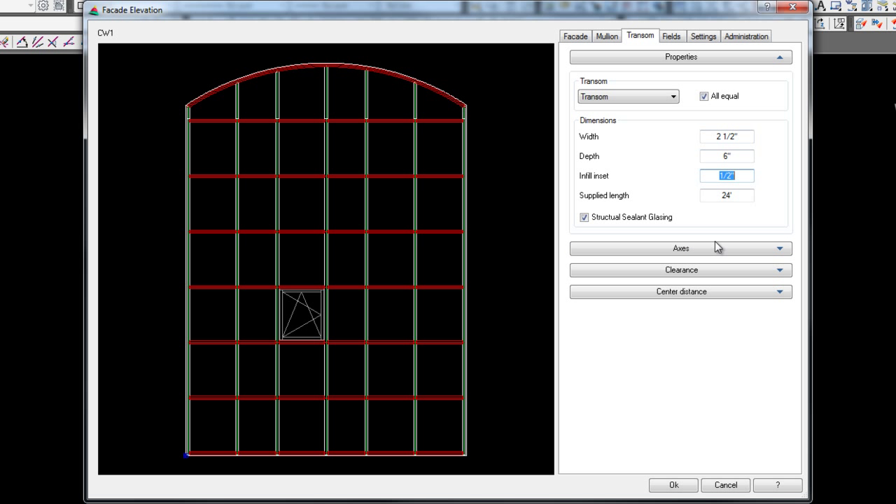
Turn off Structural Sealant Glazing for the regular transoms
{"action": "left_click", "coordinate": [584, 218]}
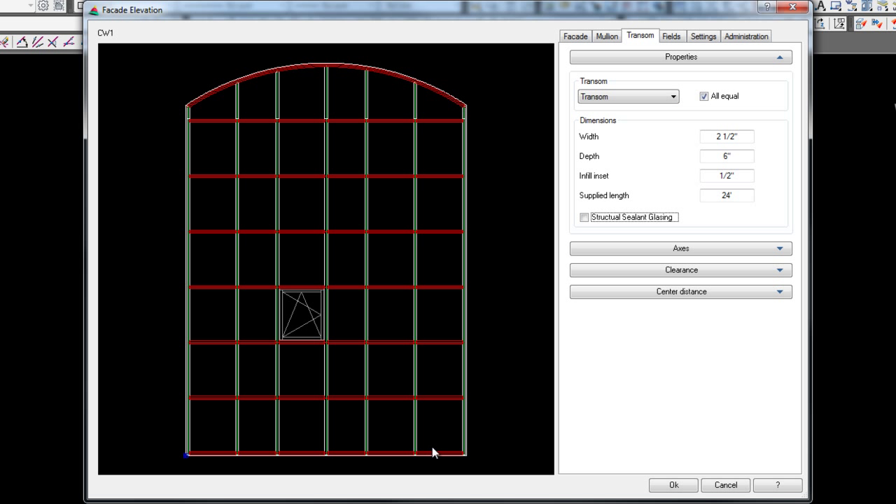
Set the center distance of transom 2 to 24 inches (2') and lock its axis
{"action": "left_click", "coordinate": [763, 248]}
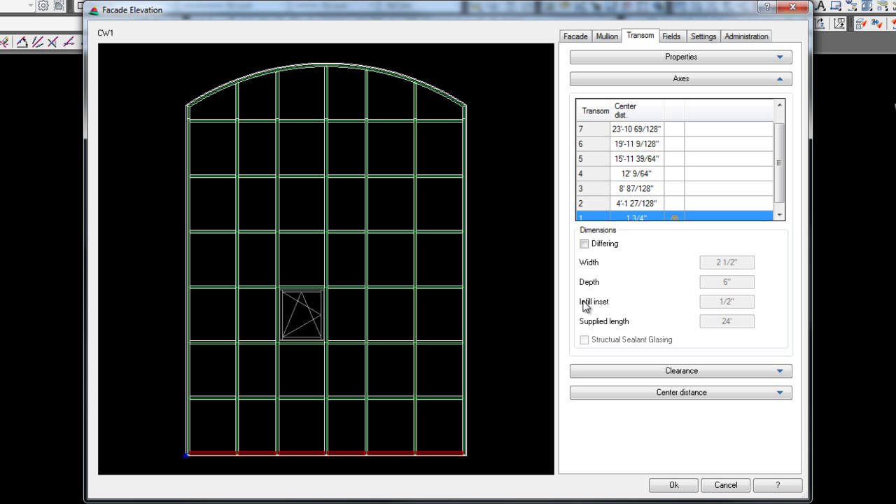
{"action": "left_click", "coordinate": [649, 219]}
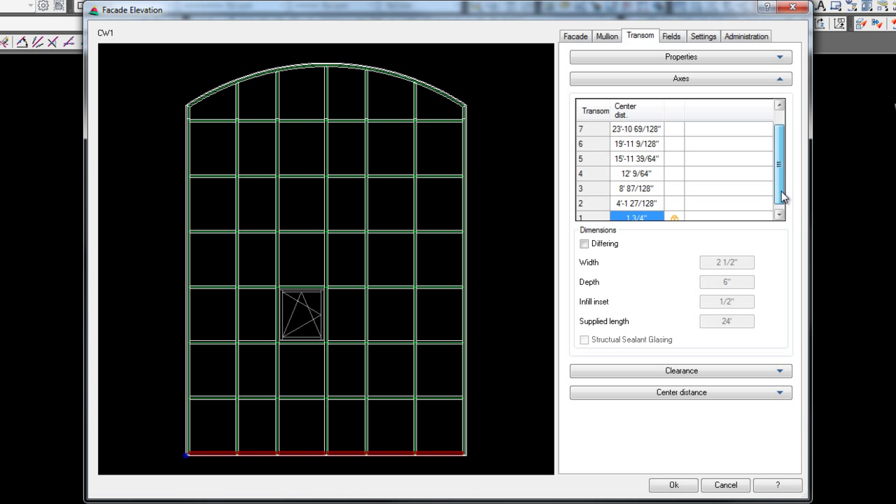
{"action": "left_click", "coordinate": [658, 204]}
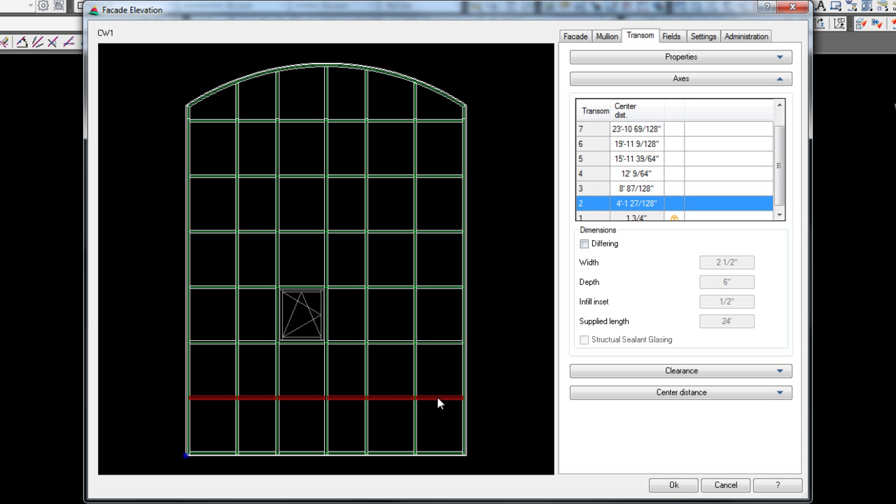
{"action": "type", "text": "24"}
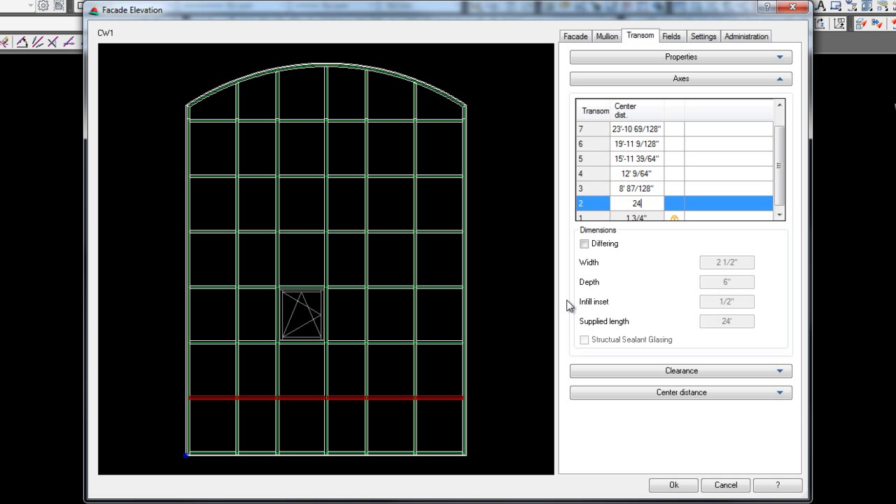
{"action": "key", "text": "Return"}
{"action": "left_click", "coordinate": [652, 188]}
{"action": "right_click", "coordinate": [652, 187]}
{"action": "left_click", "coordinate": [674, 193]}
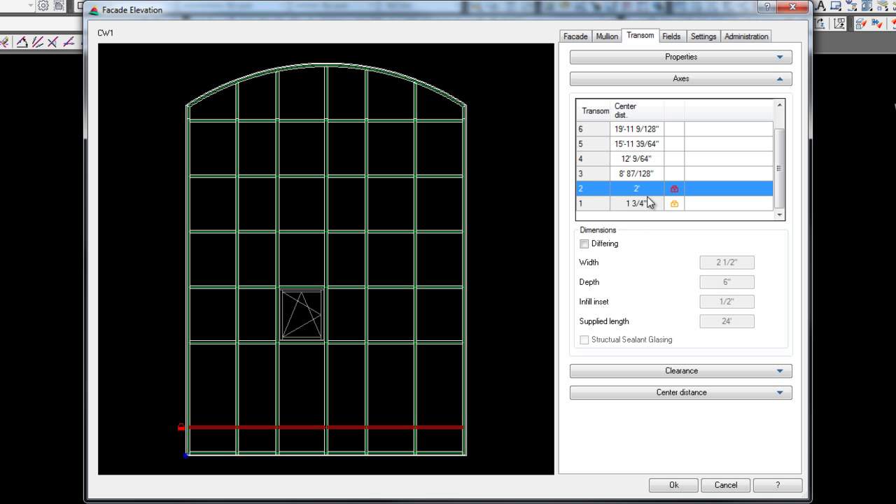
Set the center distance of transom 3 to 84 inches (7') and lock its axis
{"action": "left_click", "coordinate": [652, 175]}
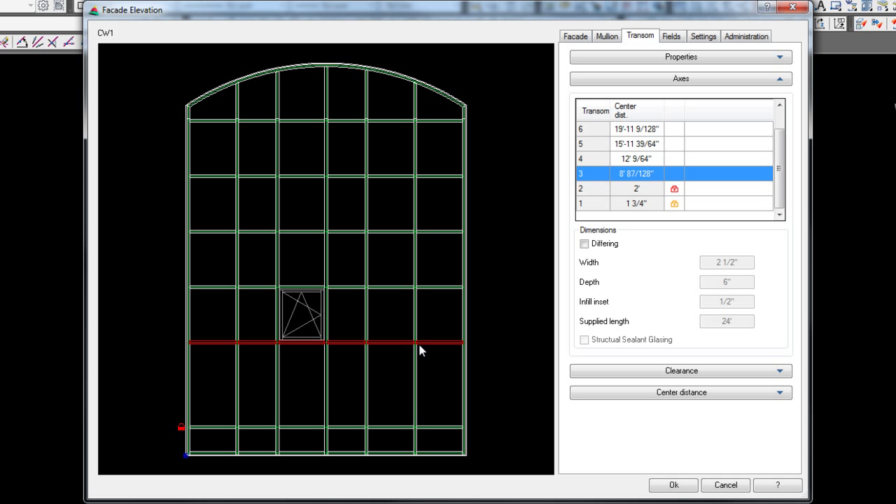
{"action": "type", "text": "8"}
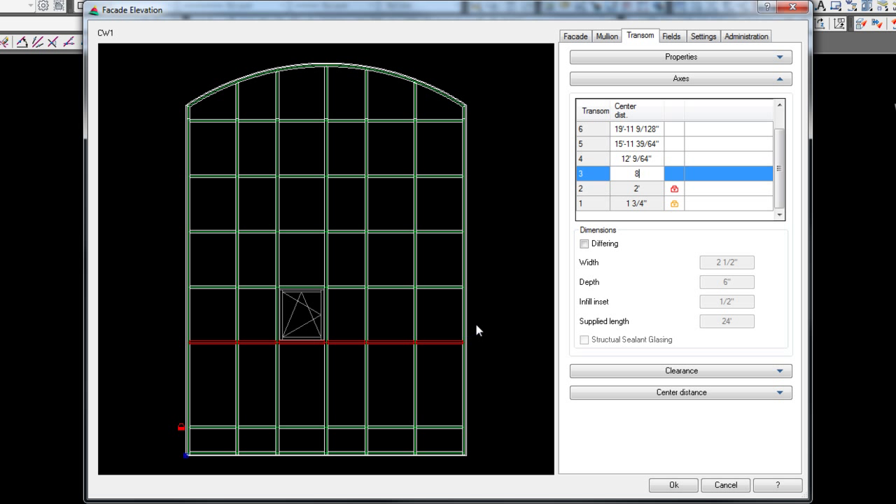
{"action": "type", "text": "4"}
{"action": "key", "text": "Return"}
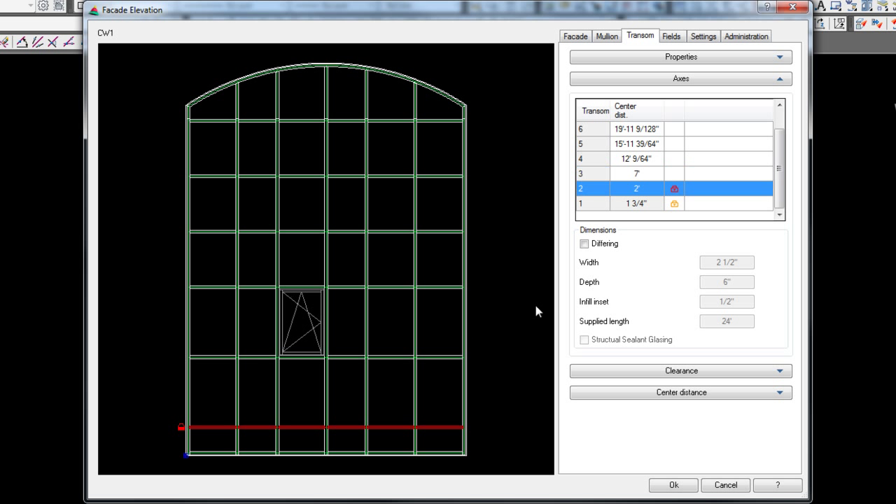
{"action": "left_click", "coordinate": [642, 179]}
{"action": "right_click", "coordinate": [642, 179]}
{"action": "left_click", "coordinate": [662, 184]}
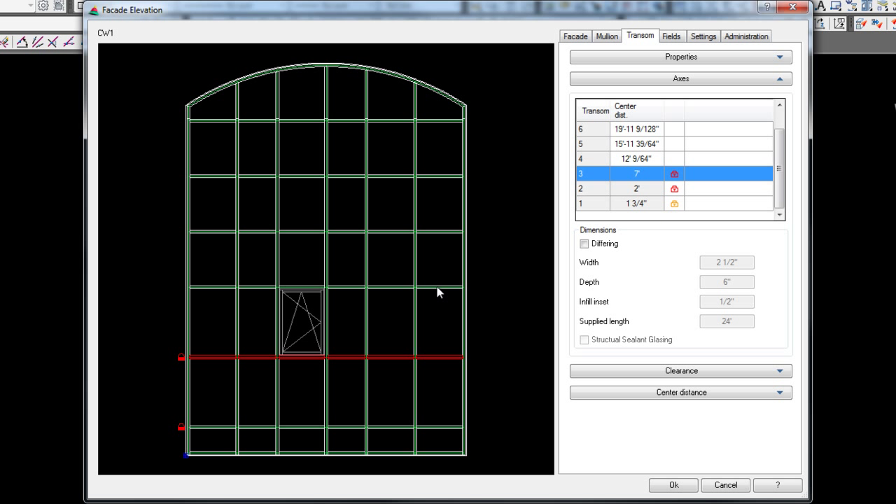
Set the center distance of transom 4 to 10' and lock its axis
{"action": "left_click", "coordinate": [652, 159]}
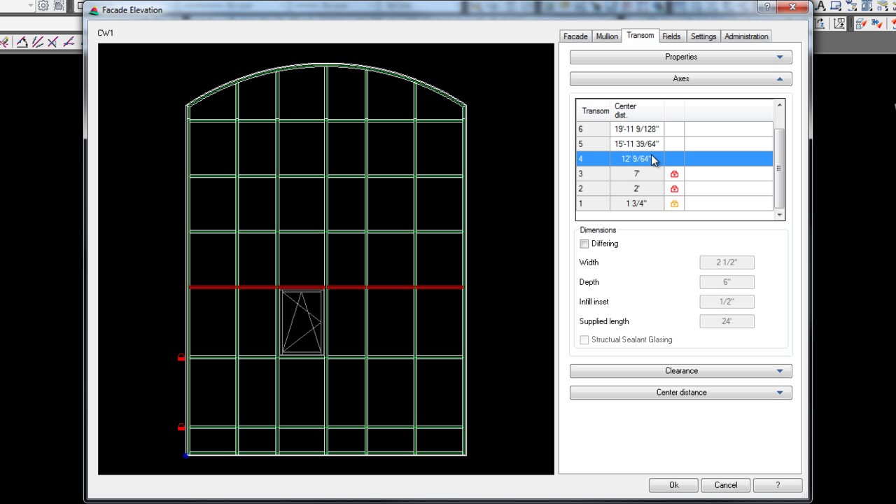
{"action": "left_click", "coordinate": [651, 155]}
{"action": "type", "text": "10"}
{"action": "key", "text": "Return"}
{"action": "left_click", "coordinate": [659, 163]}
{"action": "right_click", "coordinate": [659, 163]}
{"action": "left_click", "coordinate": [684, 170]}
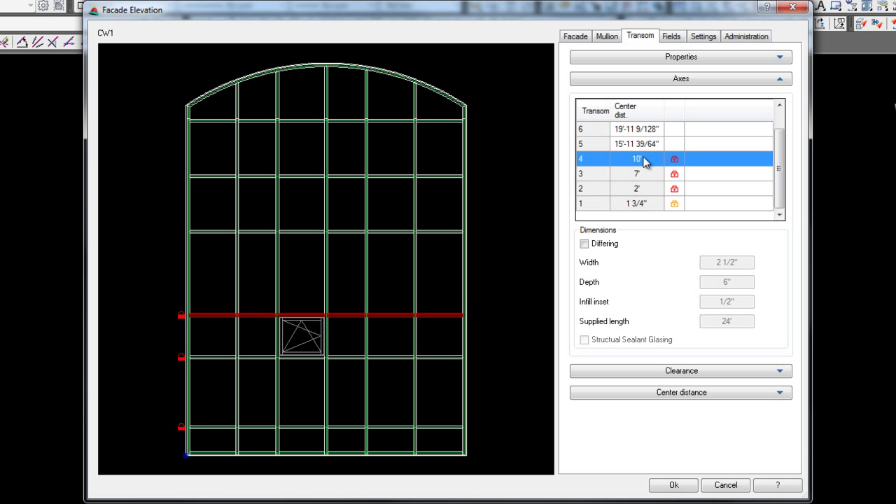
Set the center distance of transom 5 to 12' and lock its axis
{"action": "left_click", "coordinate": [647, 144]}
{"action": "left_click", "coordinate": [647, 145]}
{"action": "type", "text": "12"}
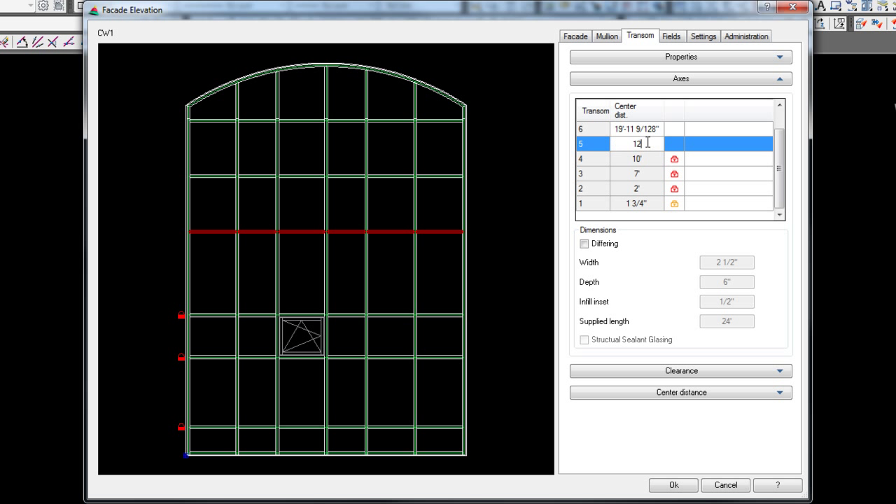
{"action": "key", "text": "Return"}
{"action": "left_click", "coordinate": [650, 143]}
{"action": "right_click", "coordinate": [650, 143]}
{"action": "left_click", "coordinate": [679, 152]}
Set the center distance of transom 6 to 20'
{"action": "left_click", "coordinate": [658, 130]}
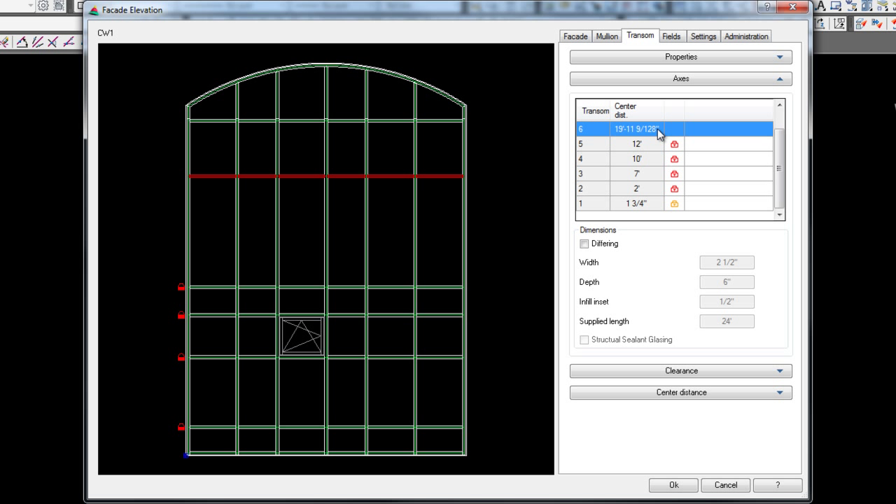
{"action": "left_click_drag", "start_coordinate": [776, 160], "coordinate": [781, 122]}
{"action": "left_click", "coordinate": [643, 159]}
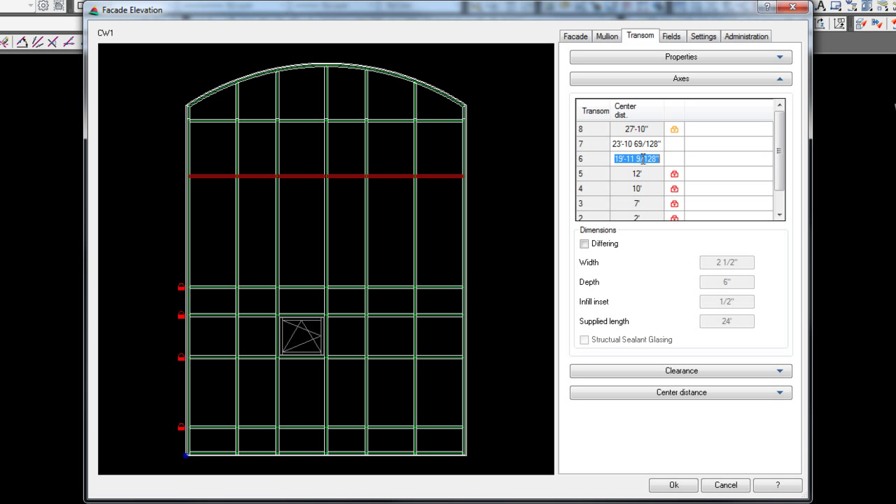
{"action": "type", "text": "2"}
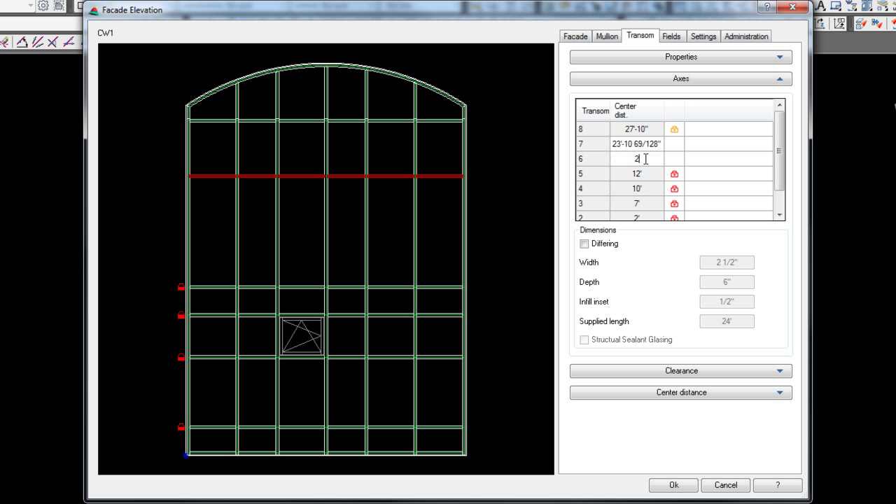
{"action": "type", "text": "0"}
{"action": "key", "text": "Return"}
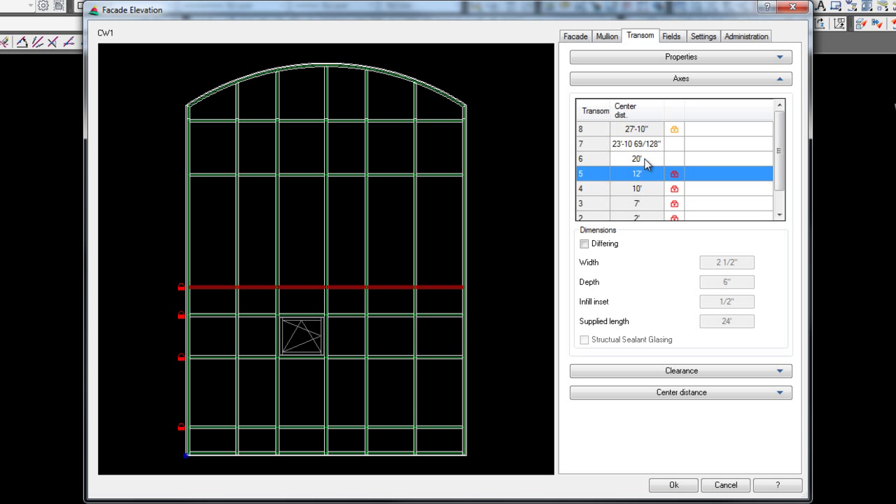
Allow transom 6, kept at 20' center distance, to have dimensions differing from the other transoms
{"action": "left_click", "coordinate": [652, 159]}
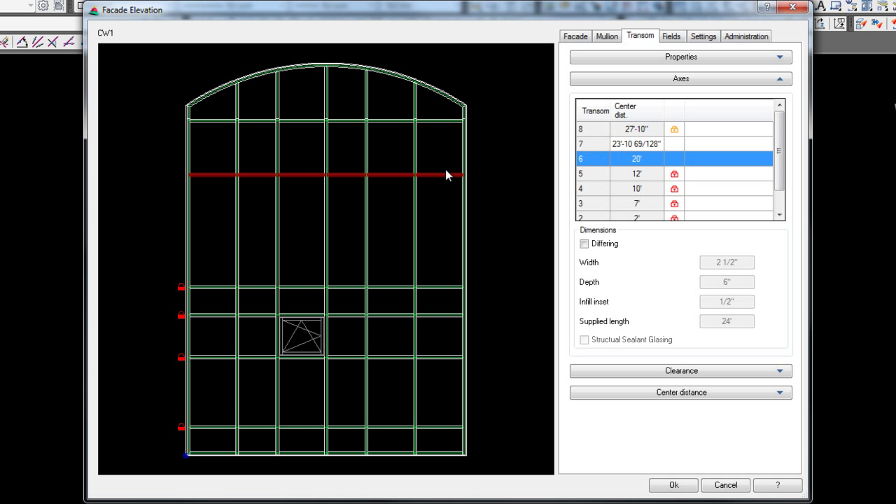
{"action": "right_click", "coordinate": [647, 157]}
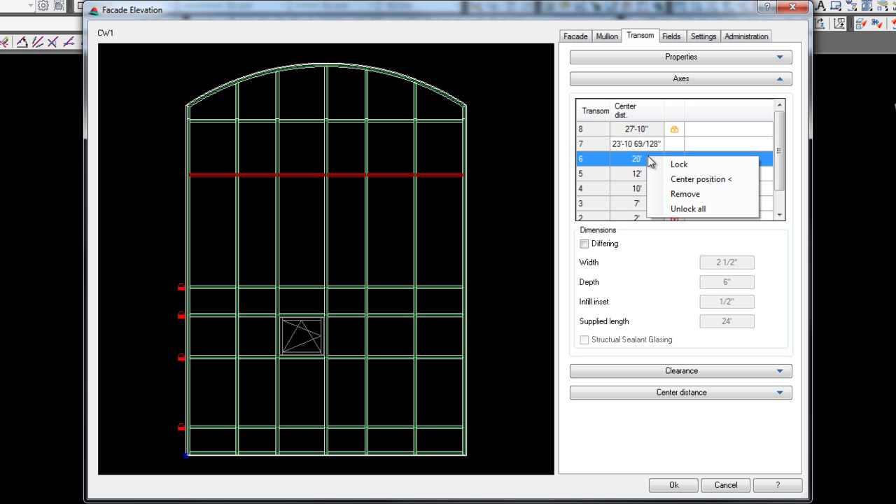
{"action": "left_click", "coordinate": [639, 160]}
{"action": "type", "text": "20"}
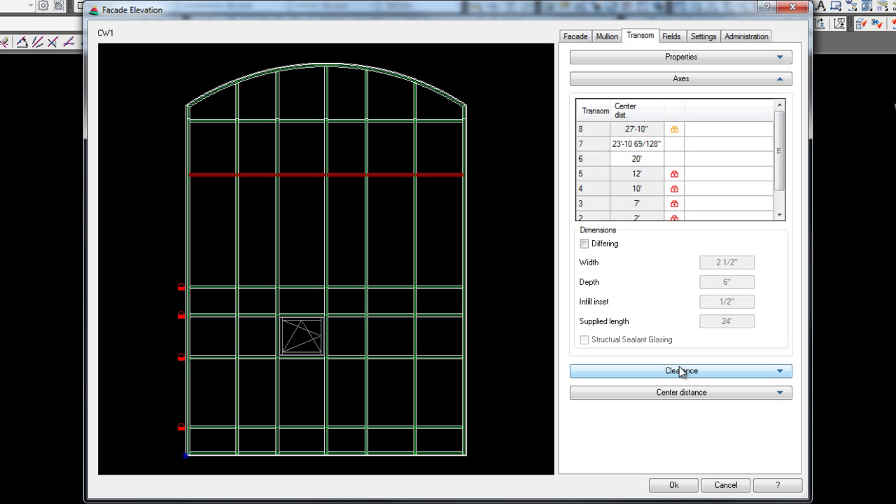
{"action": "key", "text": "Return"}
{"action": "left_click", "coordinate": [585, 244]}
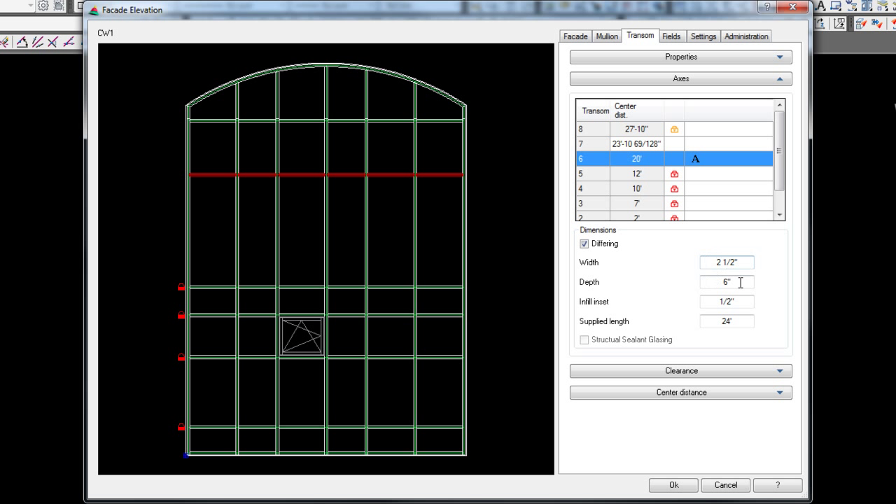
{"action": "left_click", "coordinate": [732, 302]}
Review the clearances of the transom rows, the options offered for row 5, and the rows' center distances
{"action": "left_click", "coordinate": [703, 373]}
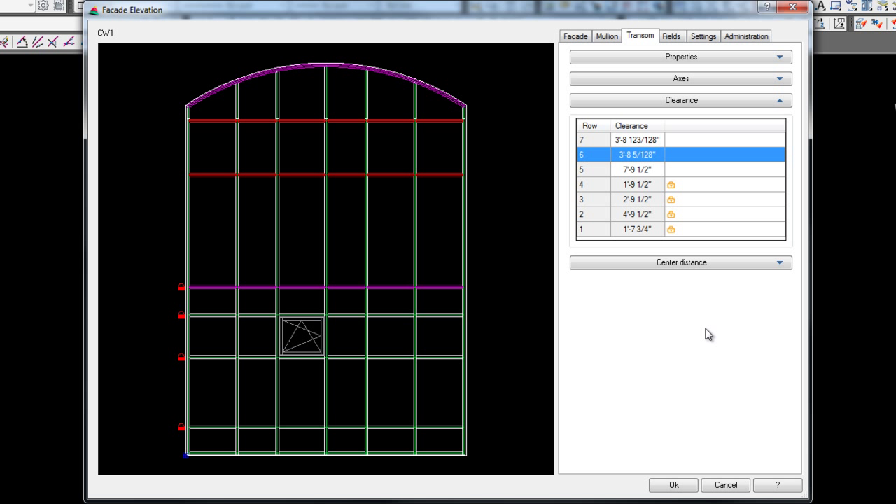
{"action": "left_click", "coordinate": [649, 156]}
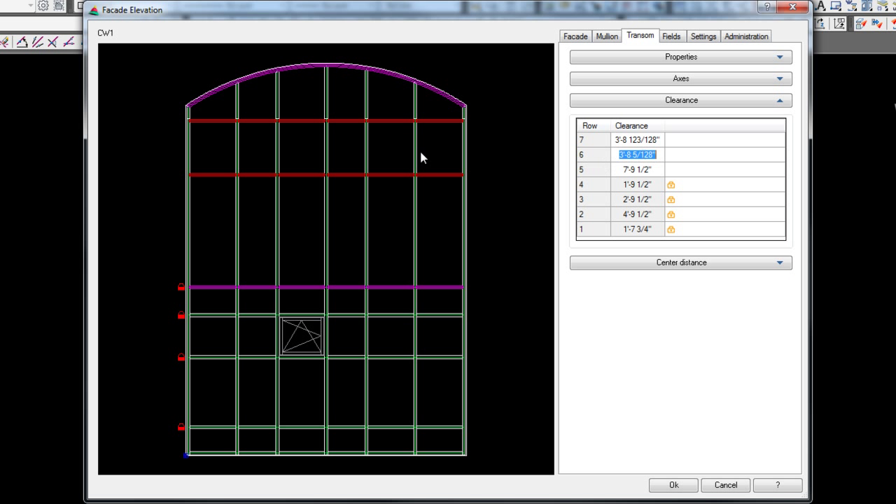
{"action": "left_click", "coordinate": [631, 171]}
{"action": "right_click", "coordinate": [630, 171]}
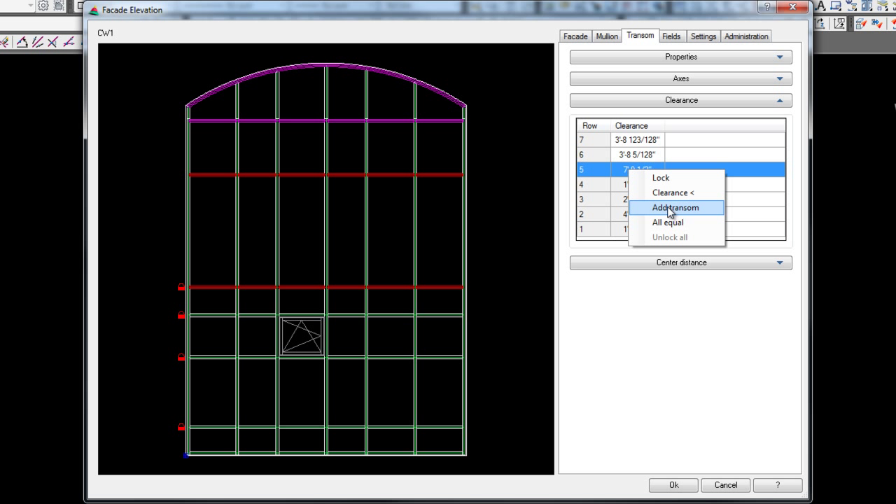
{"action": "left_click", "coordinate": [611, 183]}
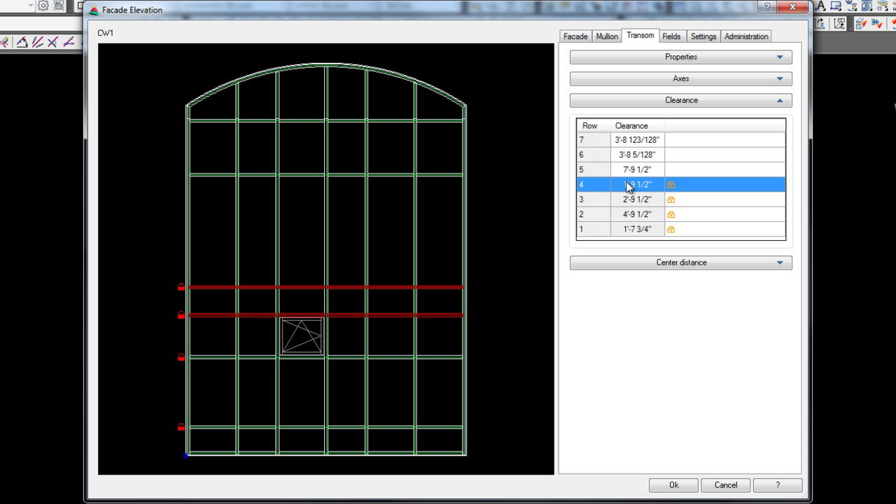
{"action": "left_click", "coordinate": [655, 266]}
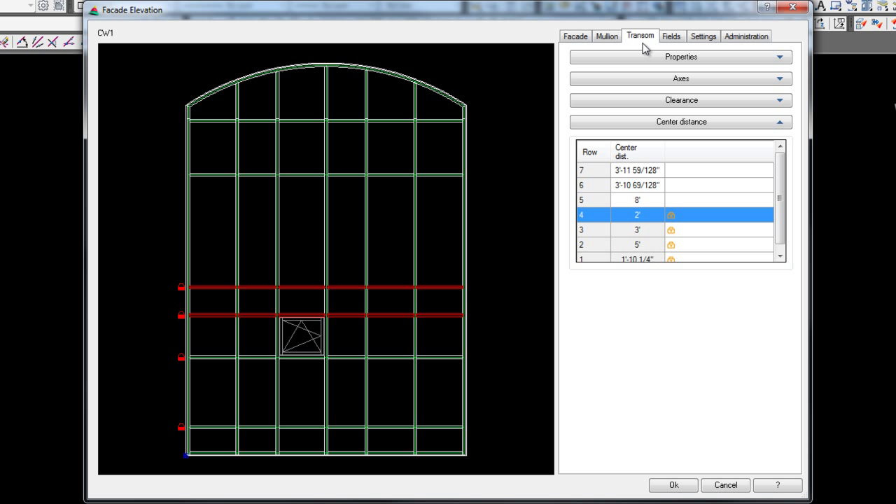
Remove the existing window frame insert from its field in the facade
{"action": "left_click", "coordinate": [681, 38]}
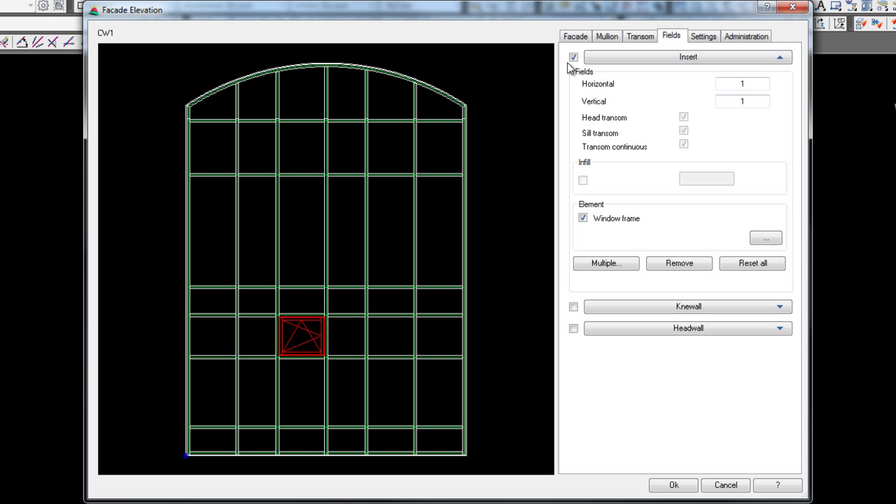
{"action": "left_click", "coordinate": [675, 263]}
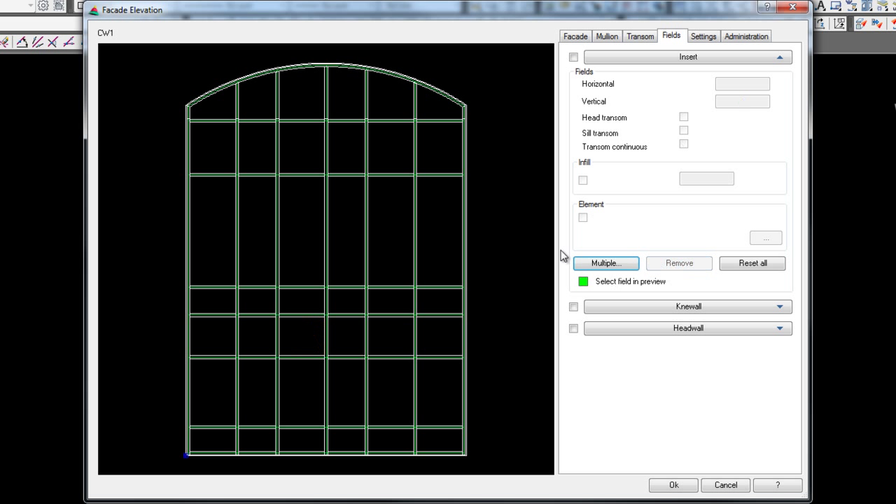
{"action": "left_click", "coordinate": [780, 60]}
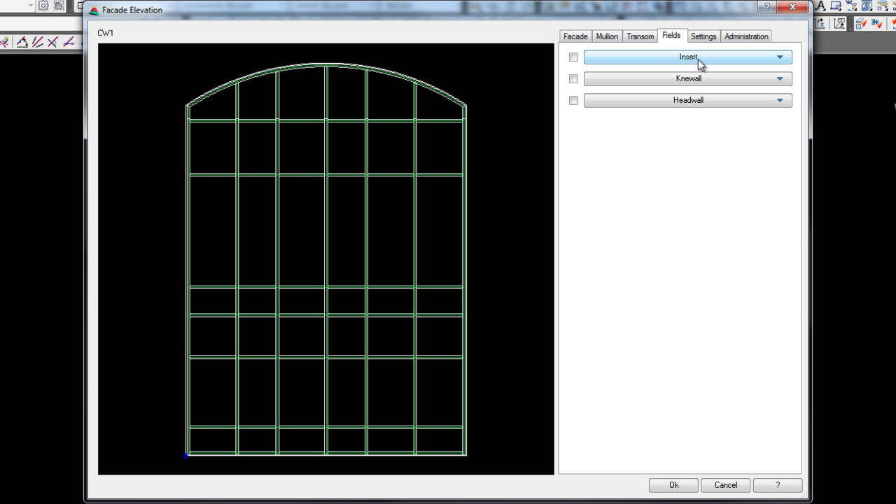
{"action": "left_click", "coordinate": [778, 59]}
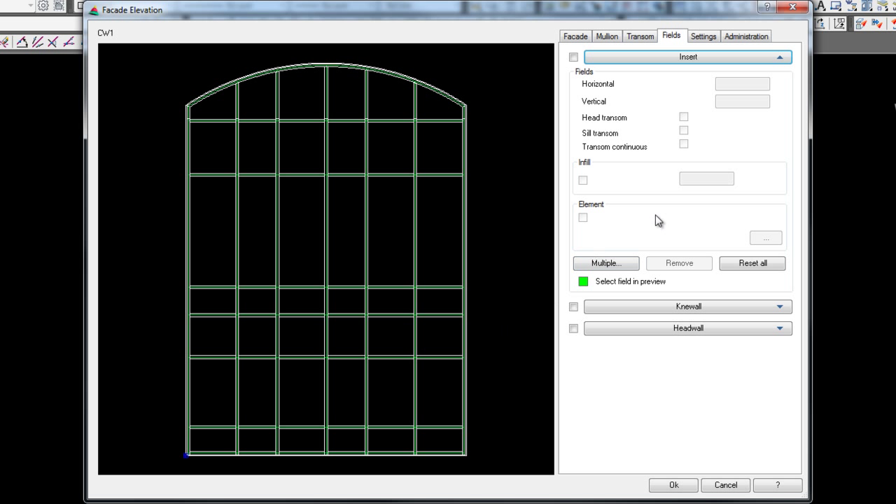
Insert a field in the third bay of the bottom row, spanning 2 fields horizontally and 2 vertically, without a sill transom
{"action": "left_click", "coordinate": [306, 442]}
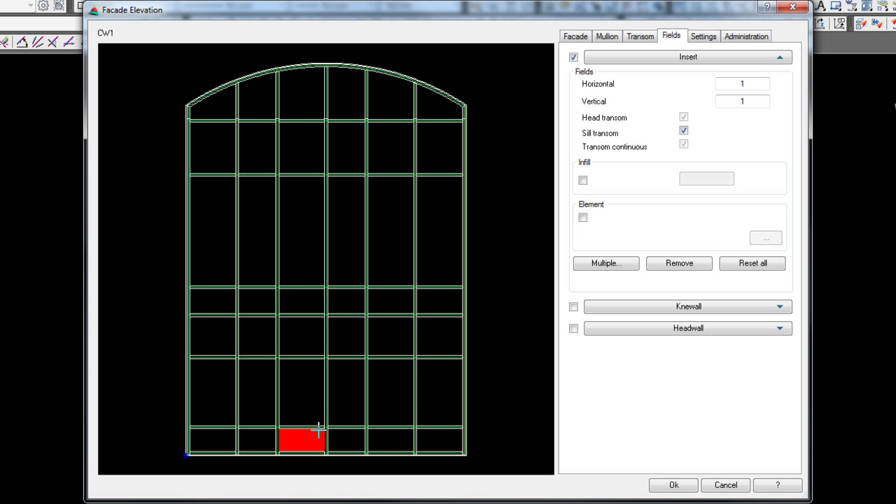
{"action": "double_click", "coordinate": [736, 83]}
{"action": "key", "text": "Tab"}
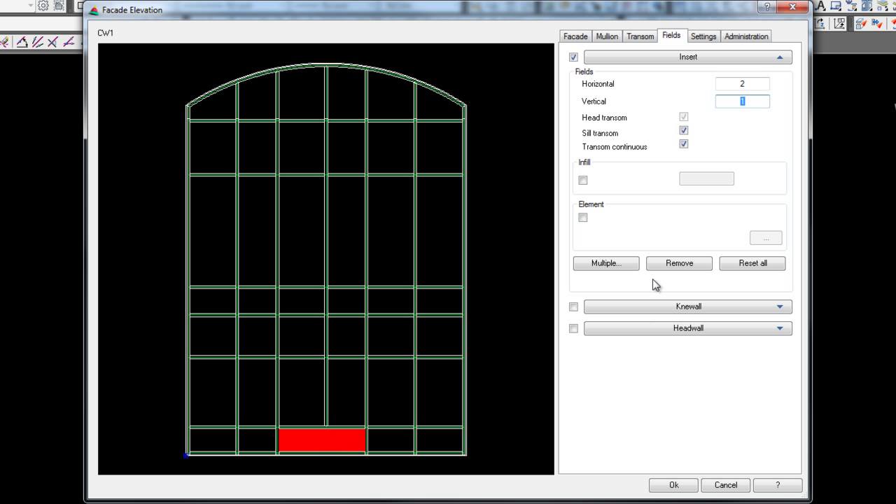
{"action": "double_click", "coordinate": [742, 83]}
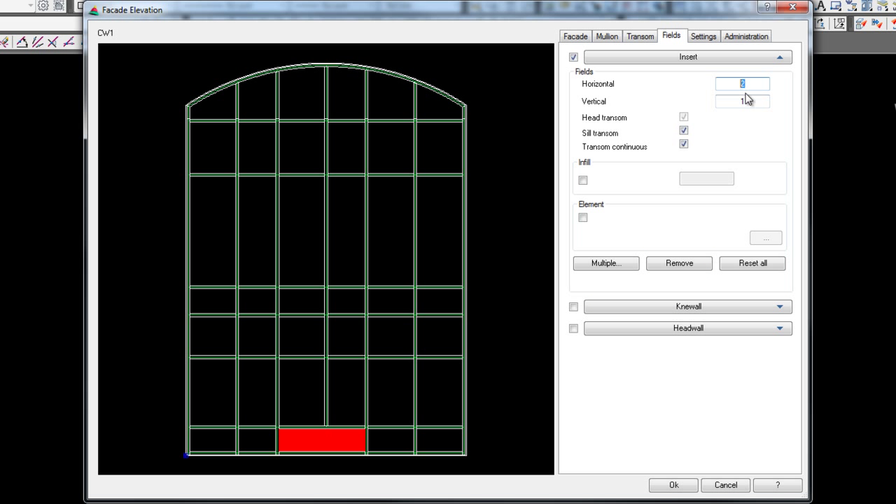
{"action": "double_click", "coordinate": [734, 103]}
{"action": "key", "text": "Tab"}
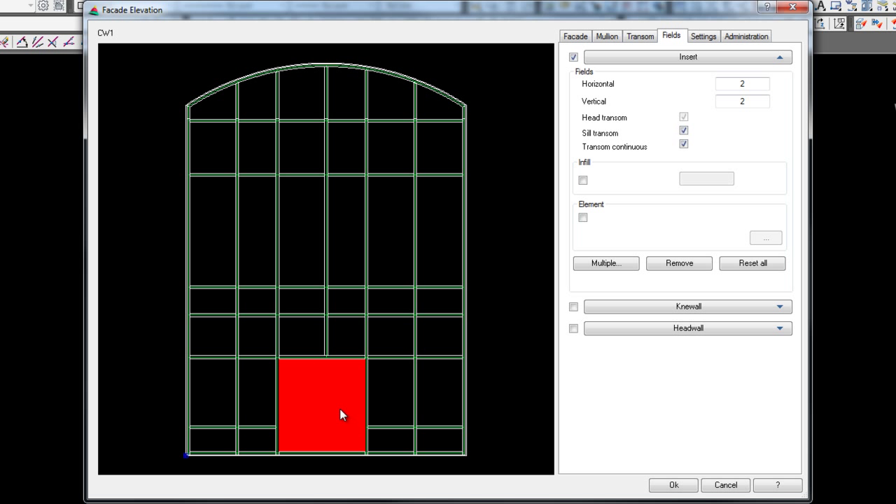
{"action": "left_click", "coordinate": [684, 130]}
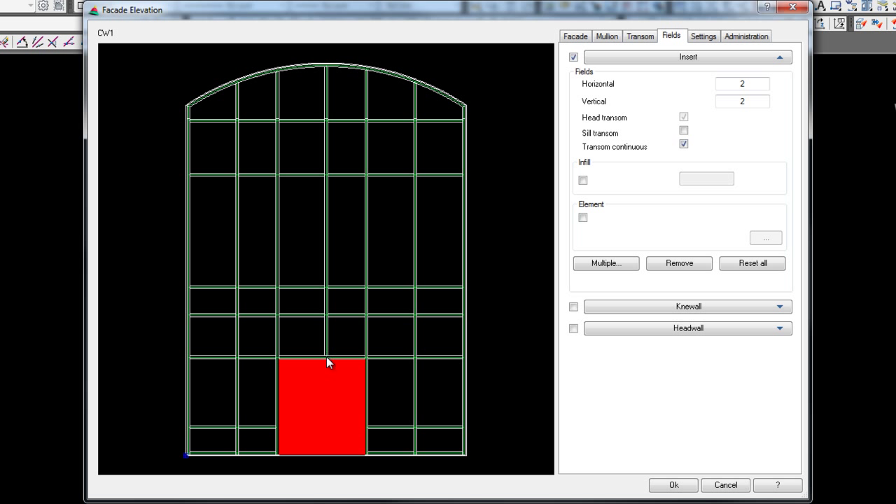
Fill the merged 2-by-2 bottom opening with the saved Double Door element
{"action": "left_click", "coordinate": [684, 144]}
{"action": "left_click", "coordinate": [685, 145]}
{"action": "left_click", "coordinate": [584, 218]}
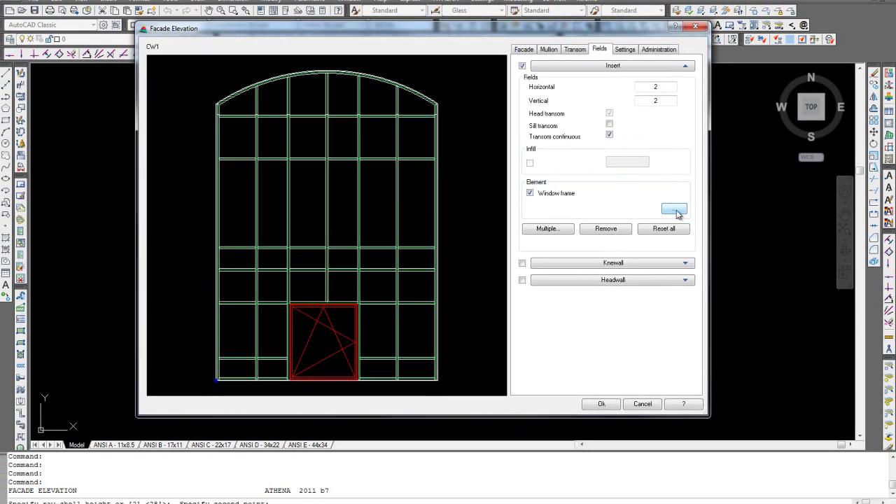
{"action": "left_click", "coordinate": [725, 225]}
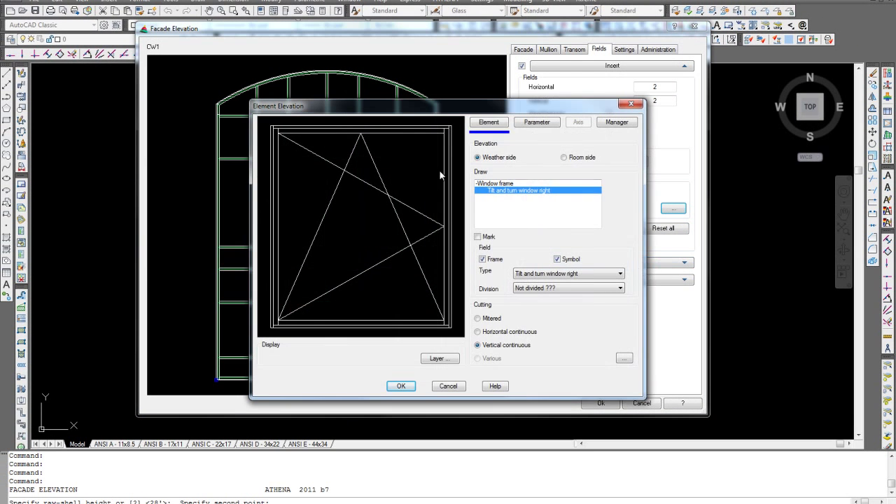
{"action": "left_click", "coordinate": [621, 125]}
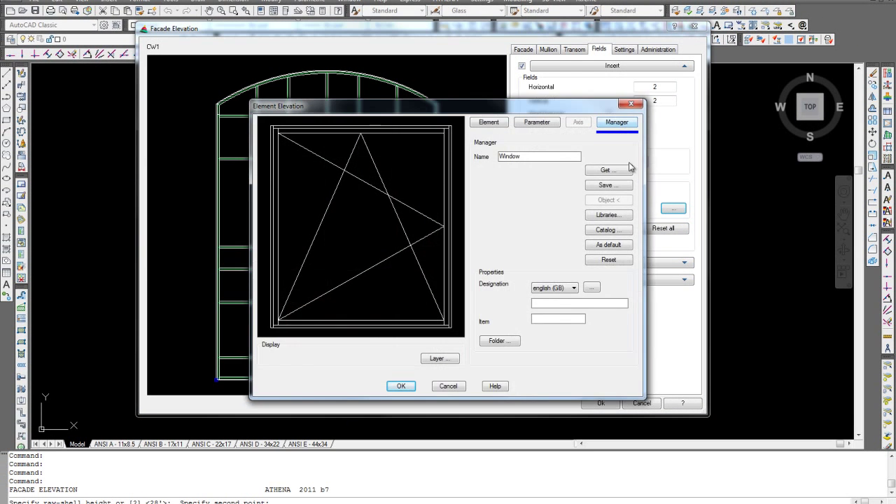
{"action": "left_click", "coordinate": [620, 172]}
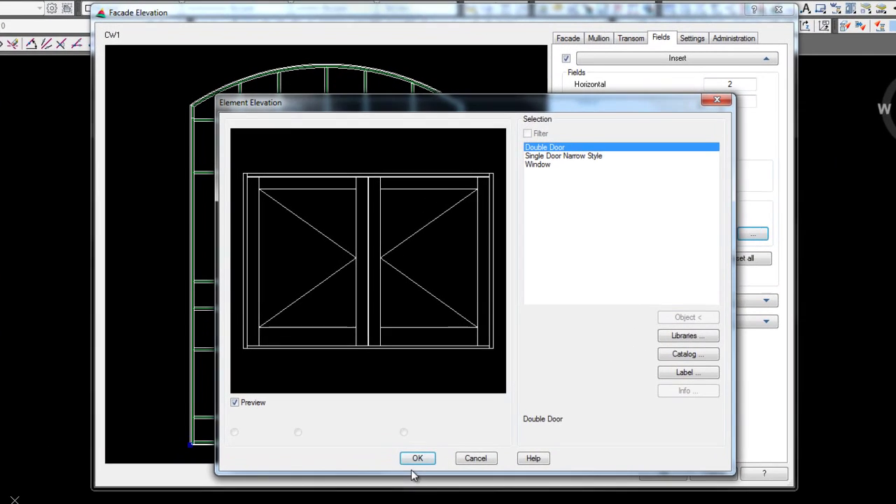
{"action": "left_click", "coordinate": [402, 391]}
{"action": "left_click", "coordinate": [420, 463]}
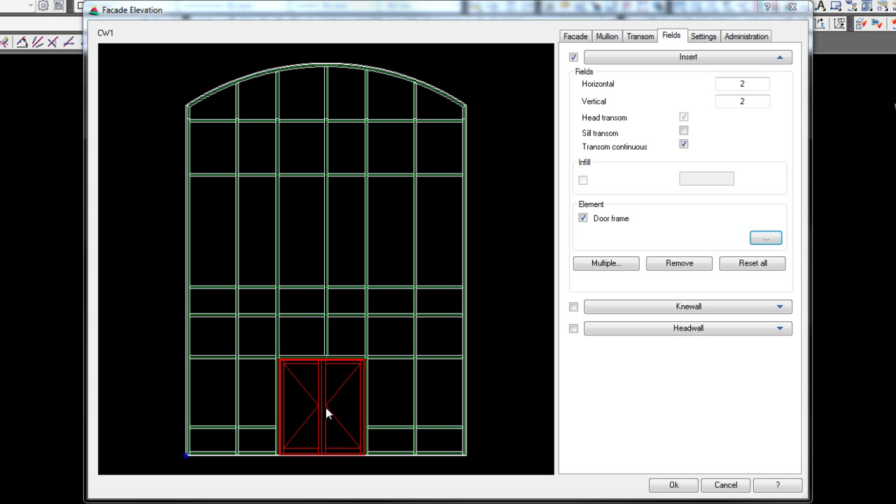
Insert a new field in the first bay of the row below the arch and fill it with the saved Window element
{"action": "left_click", "coordinate": [226, 149]}
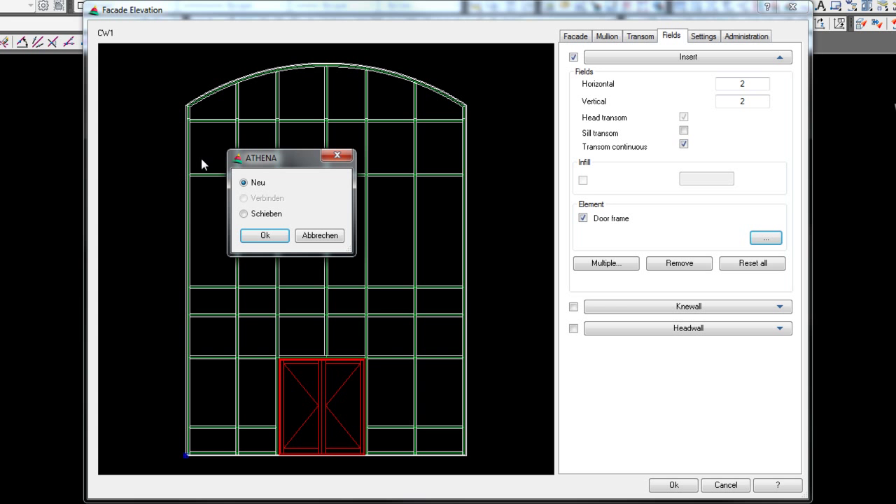
{"action": "left_click", "coordinate": [265, 235]}
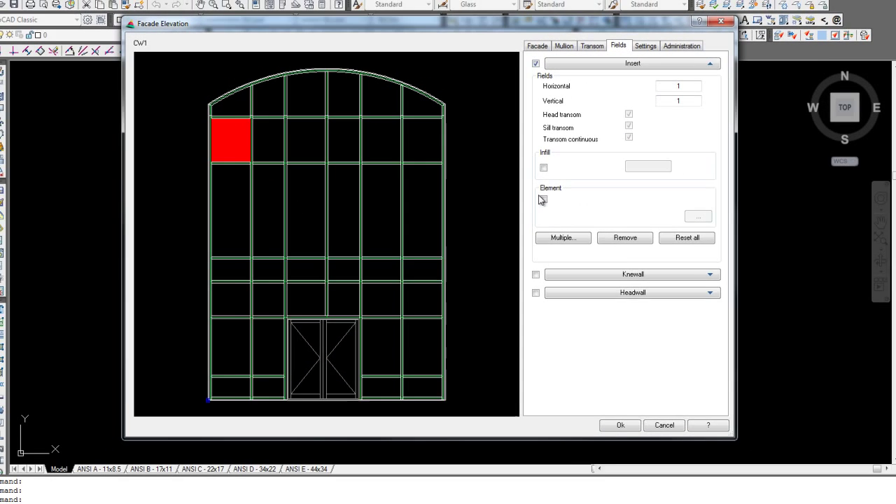
{"action": "left_click", "coordinate": [582, 217]}
{"action": "left_click", "coordinate": [763, 238]}
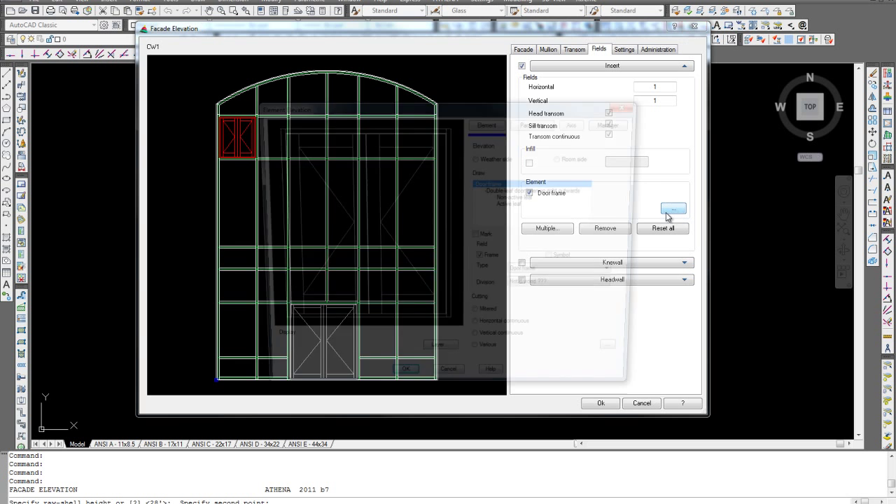
{"action": "left_click", "coordinate": [617, 122]}
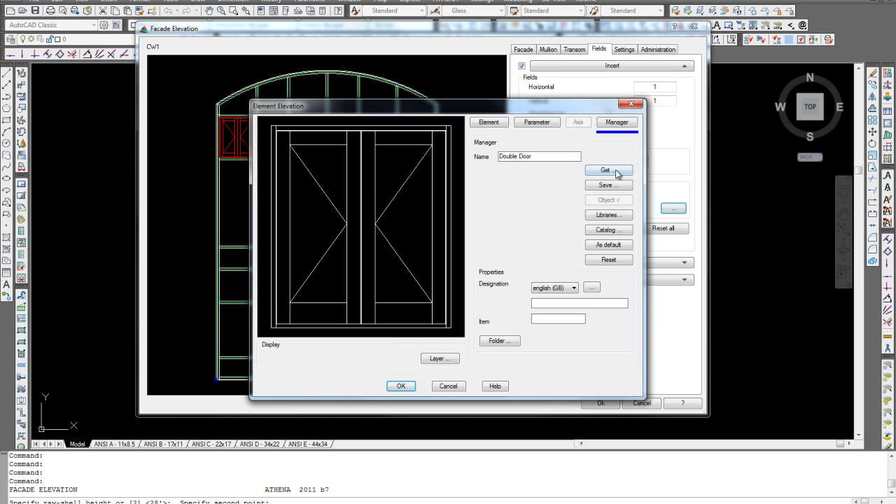
{"action": "left_click", "coordinate": [617, 171]}
{"action": "left_click", "coordinate": [509, 152]}
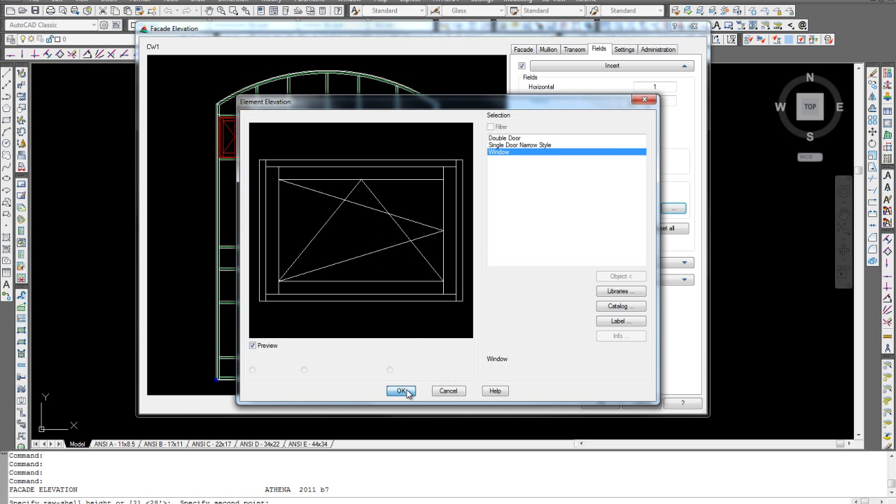
{"action": "left_click", "coordinate": [408, 394]}
{"action": "left_click", "coordinate": [405, 388]}
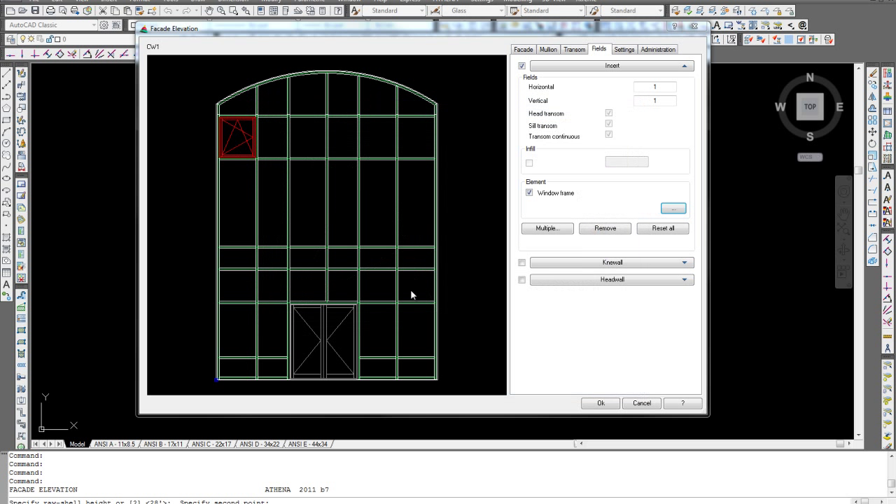
Insert a new window frame field in the adjacent second bay, keeping its sash type as Tilt and turn window right
{"action": "left_click", "coordinate": [282, 143]}
{"action": "left_click", "coordinate": [306, 208]}
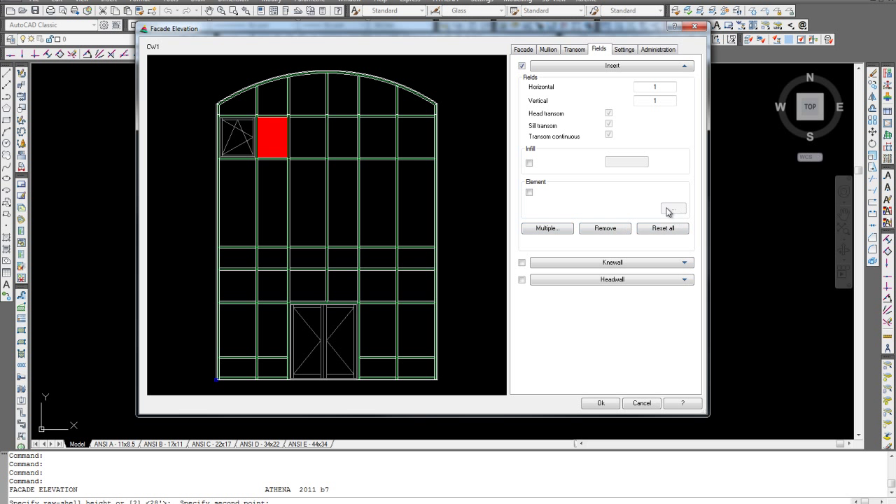
{"action": "left_click", "coordinate": [530, 192]}
{"action": "left_click", "coordinate": [672, 209]}
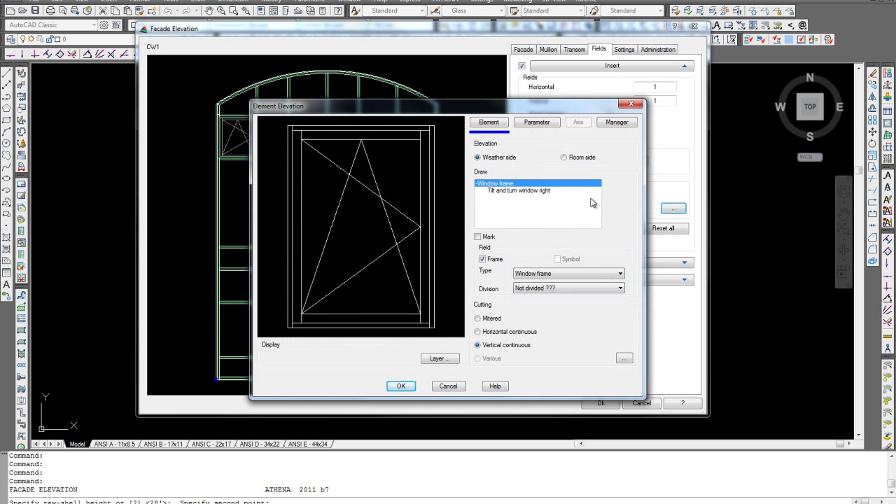
{"action": "left_click", "coordinate": [537, 191]}
{"action": "left_click", "coordinate": [563, 274]}
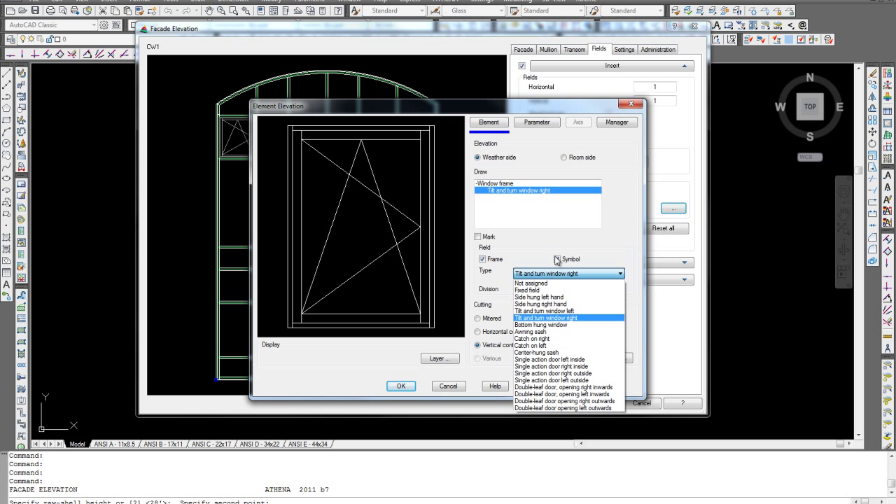
{"action": "left_click", "coordinate": [556, 259]}
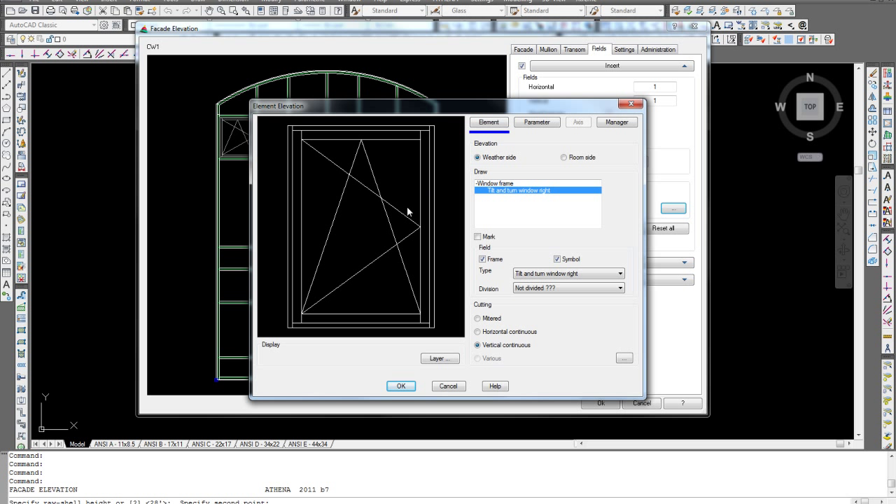
{"action": "left_click", "coordinate": [401, 386]}
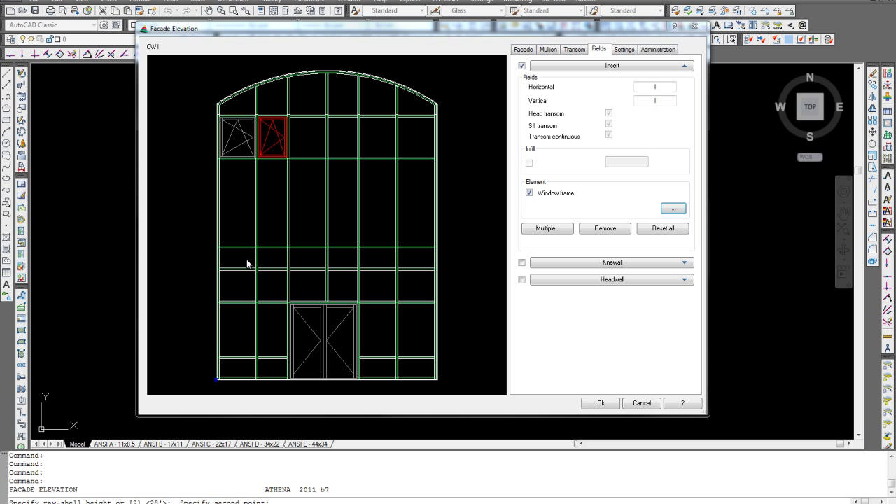
Insert a new field in the second bay of the fourth row from the bottom, spanning 3 fields horizontally with continuous transoms
{"action": "left_click", "coordinate": [275, 266]}
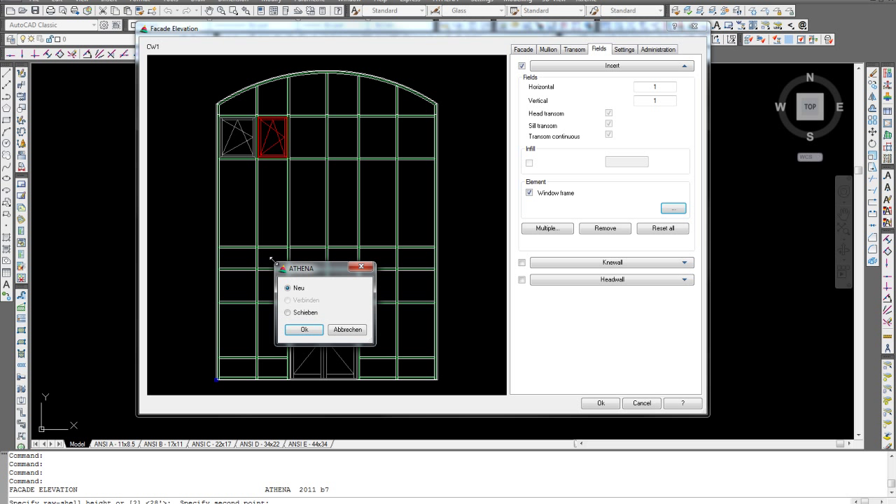
{"action": "left_click", "coordinate": [303, 332]}
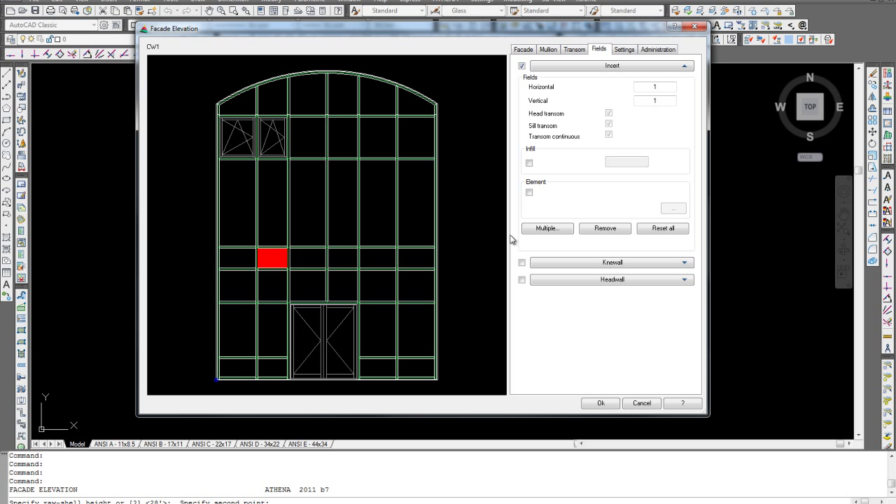
{"action": "left_click_drag", "start_coordinate": [663, 88], "coordinate": [635, 93]}
{"action": "type", "text": "3"}
{"action": "key", "text": "Tab"}
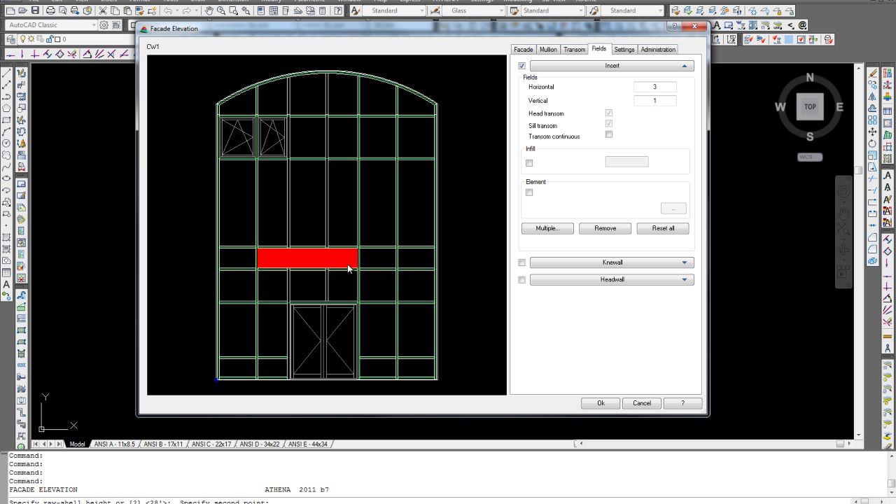
{"action": "left_click", "coordinate": [609, 134]}
Try a new field spanning 2 fields vertically in the fifth bay, starting in the tall fifth row, and remove it again
{"action": "left_click", "coordinate": [379, 196]}
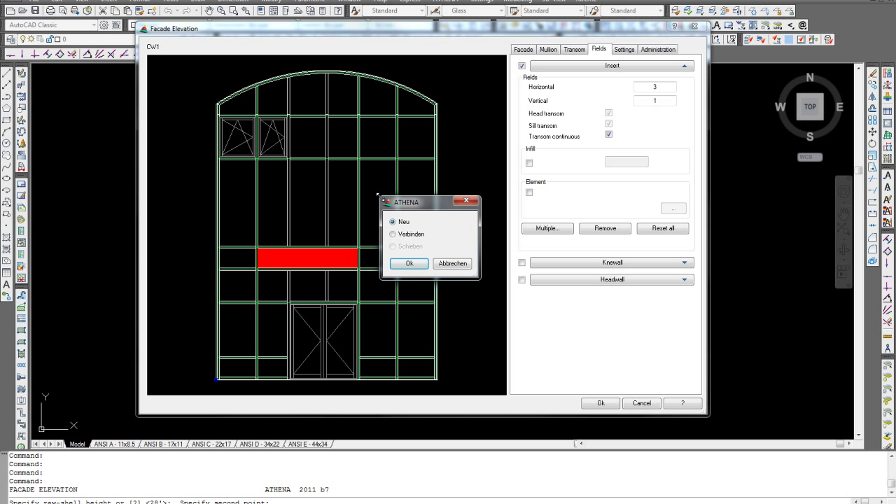
{"action": "left_click", "coordinate": [410, 263]}
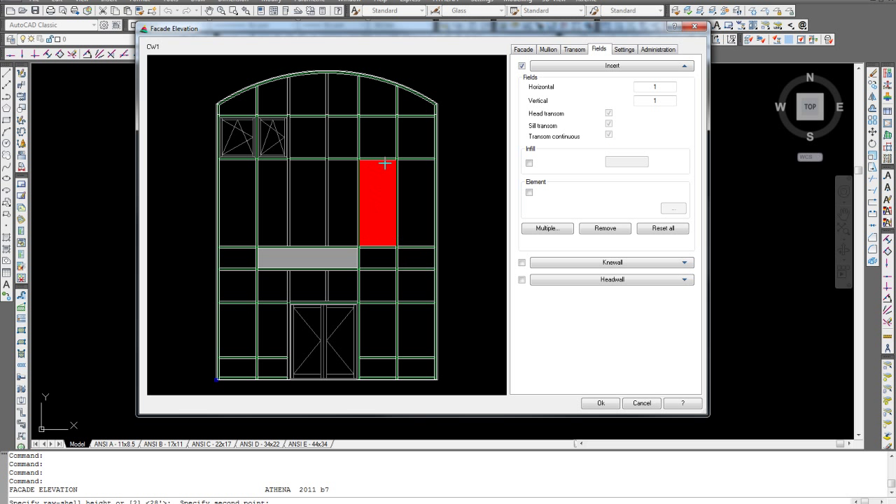
{"action": "double_click", "coordinate": [651, 101]}
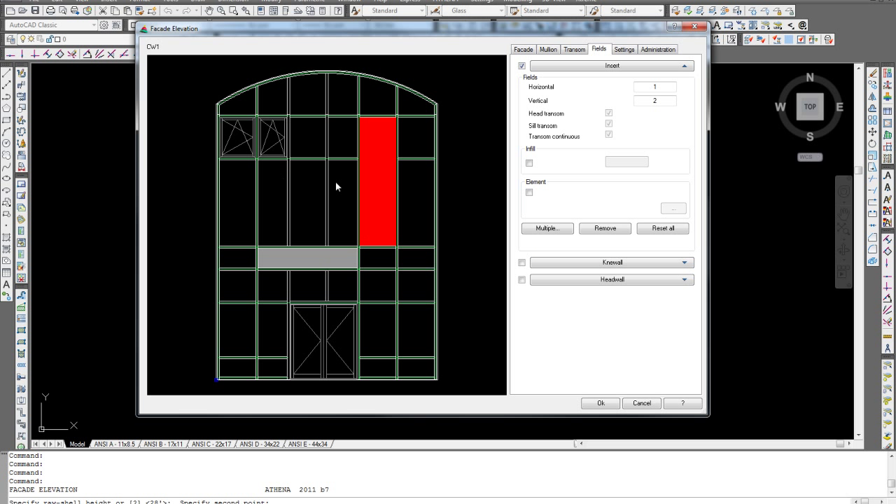
{"action": "left_click", "coordinate": [621, 229]}
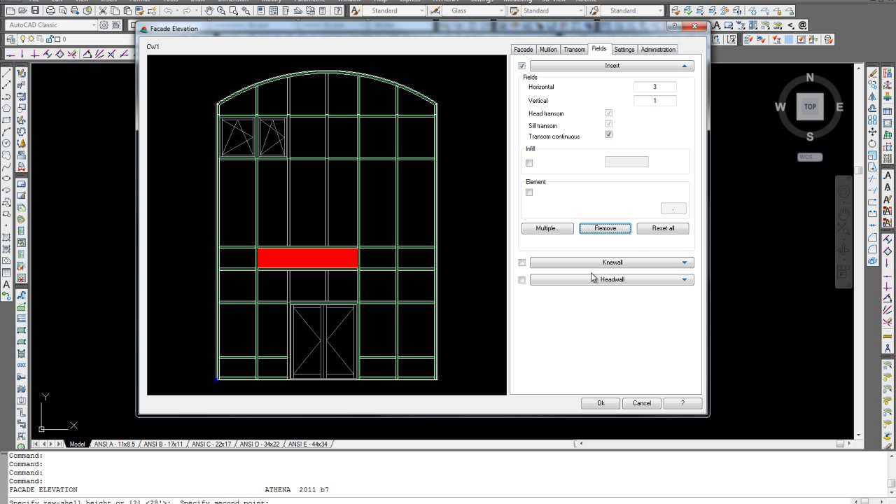
{"action": "left_click", "coordinate": [345, 210]}
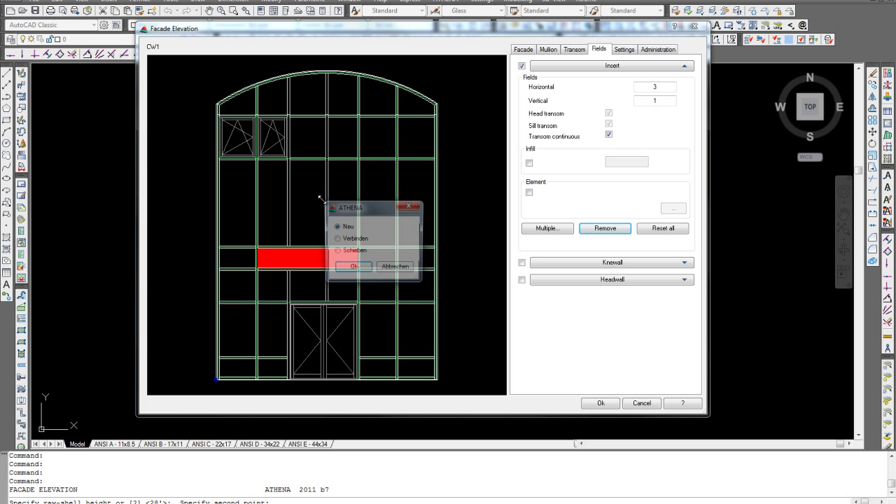
{"action": "left_click", "coordinate": [393, 270]}
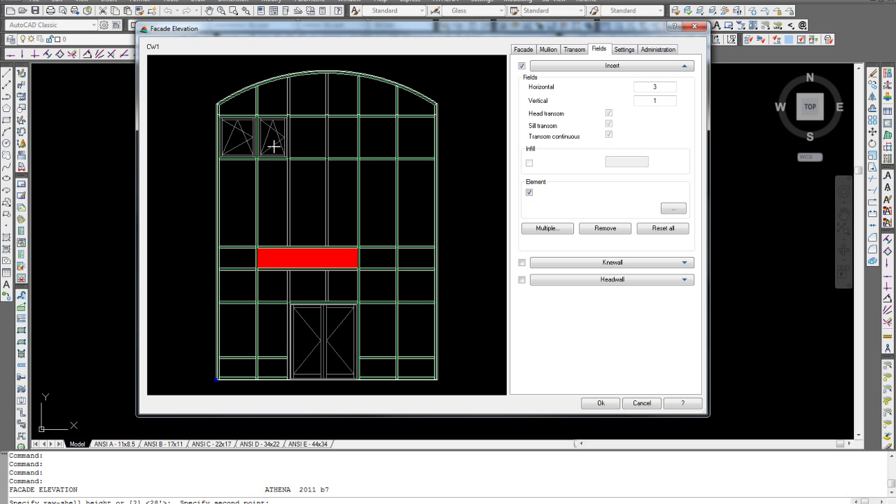
{"action": "left_click", "coordinate": [274, 144]}
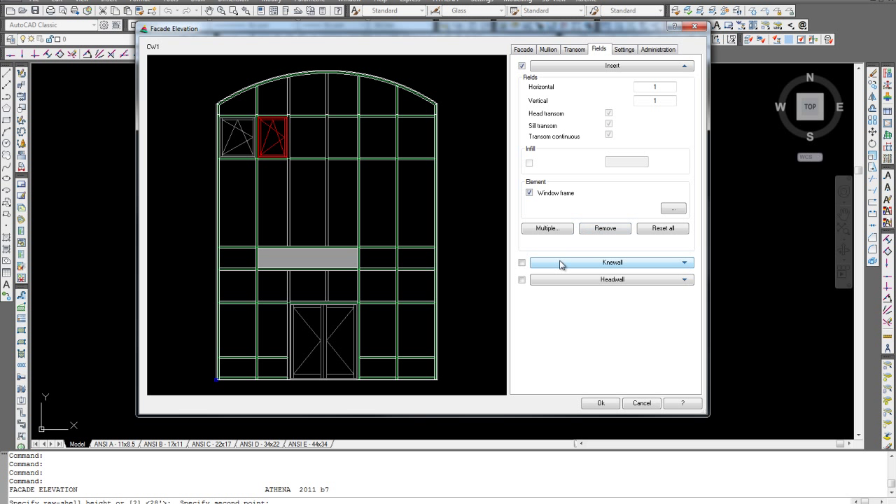
Define a Knewall from the bottom-left corner field of the facade, spanning 2 fields horizontally
{"action": "left_click", "coordinate": [682, 261]}
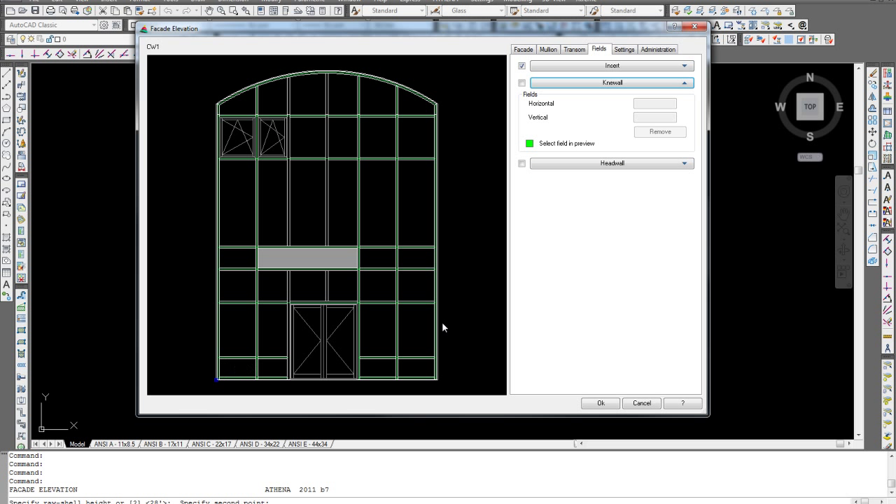
{"action": "left_click", "coordinate": [253, 364]}
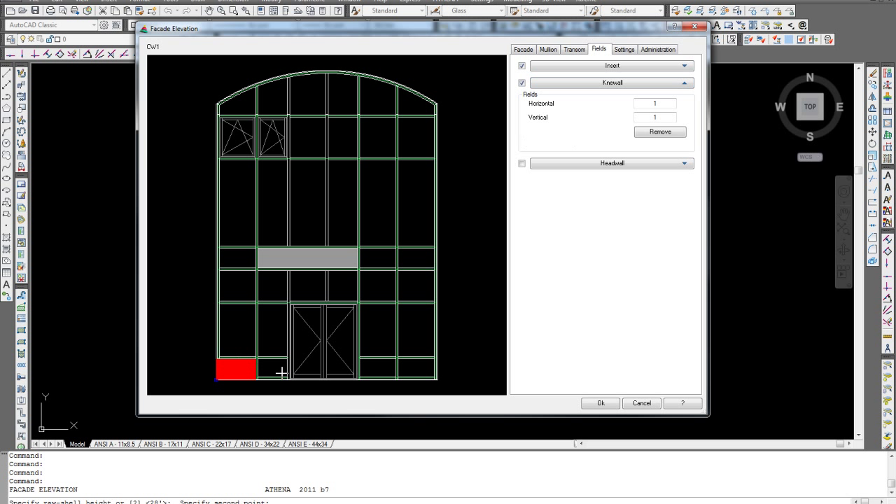
{"action": "left_click", "coordinate": [661, 106]}
{"action": "left_click_drag", "start_coordinate": [661, 106], "coordinate": [641, 105]}
{"action": "type", "text": "2"}
{"action": "key", "text": "Tab"}
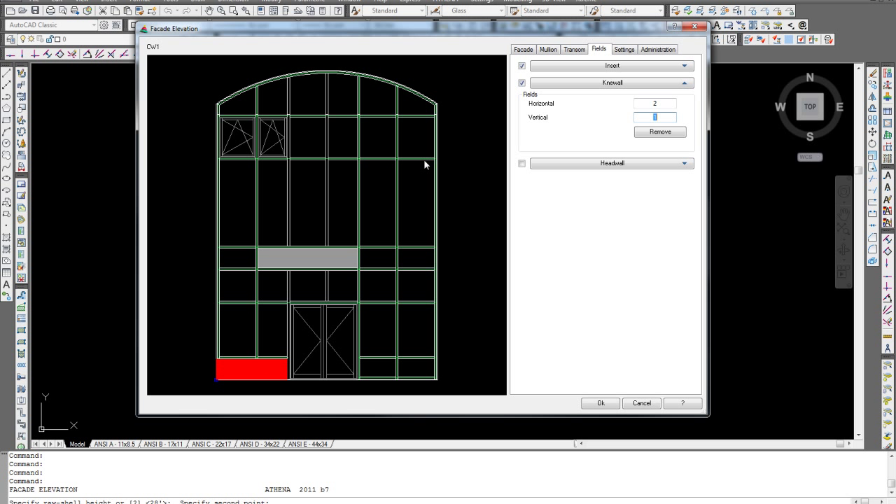
Try a new Knewall to the right of the double door spanning 2 fields horizontally and 6 vertically, and remove it again
{"action": "left_click", "coordinate": [385, 374]}
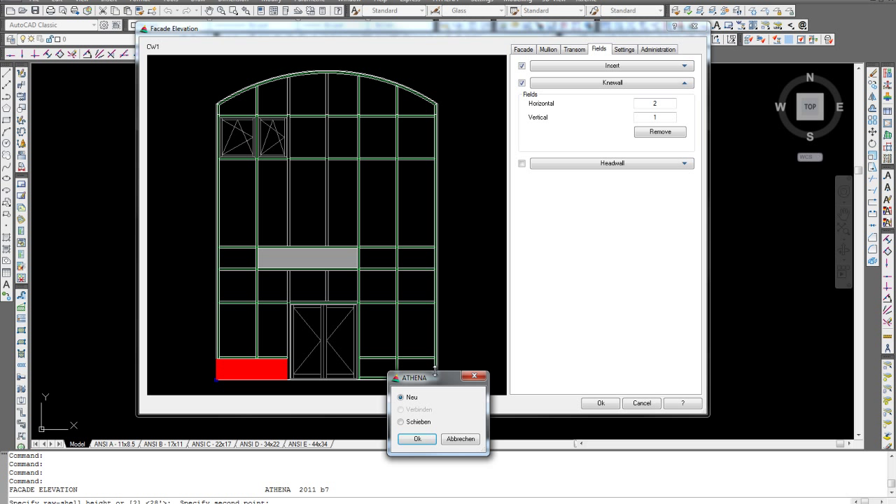
{"action": "left_click", "coordinate": [414, 439]}
{"action": "double_click", "coordinate": [659, 103]}
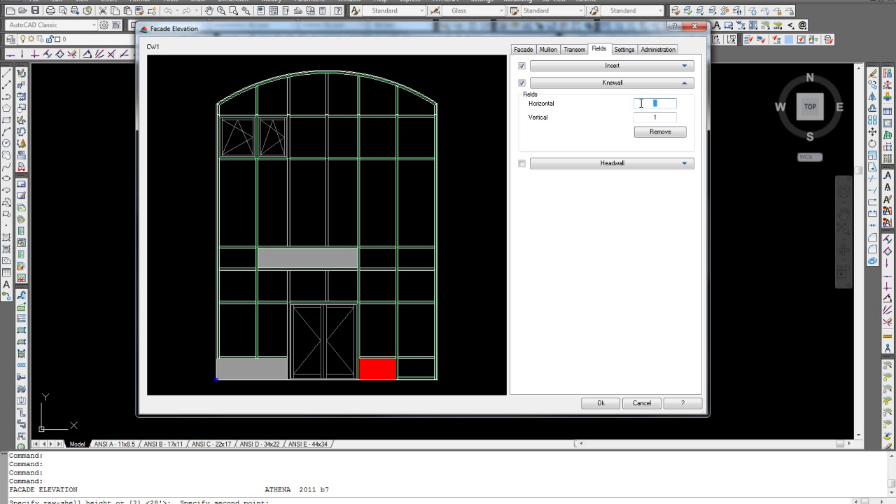
{"action": "key", "text": "Tab"}
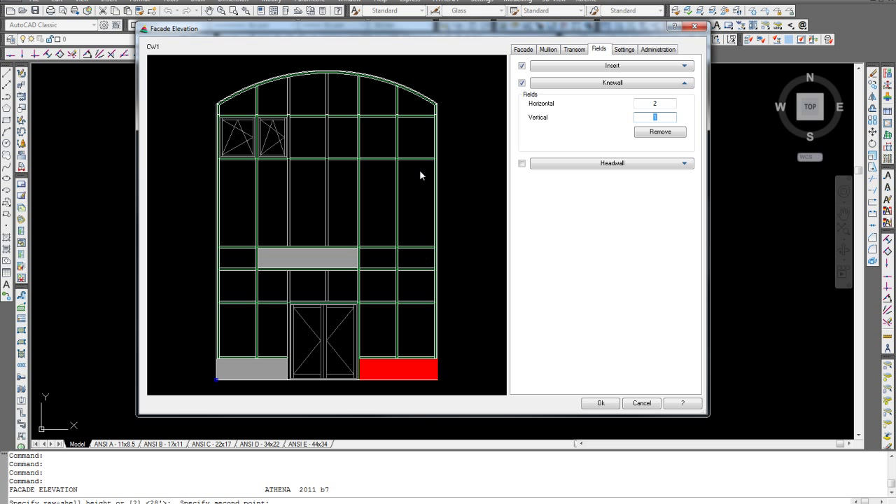
{"action": "left_click", "coordinate": [660, 130]}
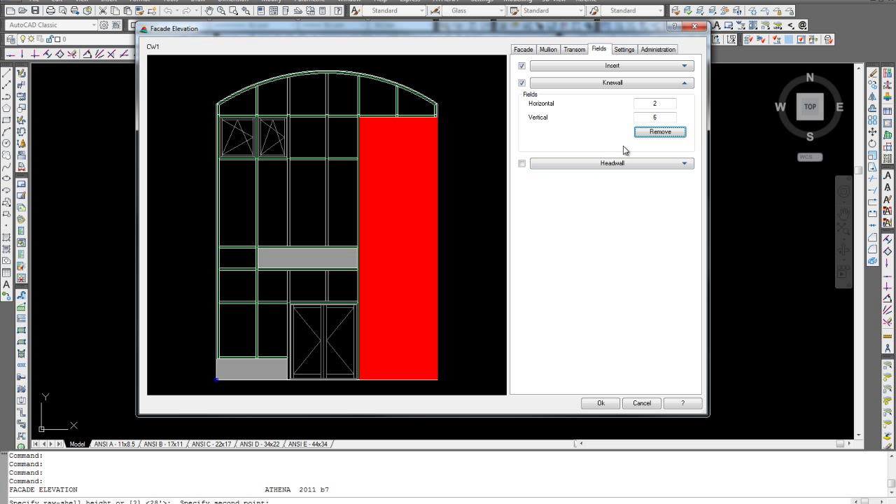
{"action": "left_click", "coordinate": [643, 132]}
Define a new Knewall in the bottom row beside the double door, spanning 2 fields horizontally and 4 vertically
{"action": "left_click", "coordinate": [377, 369]}
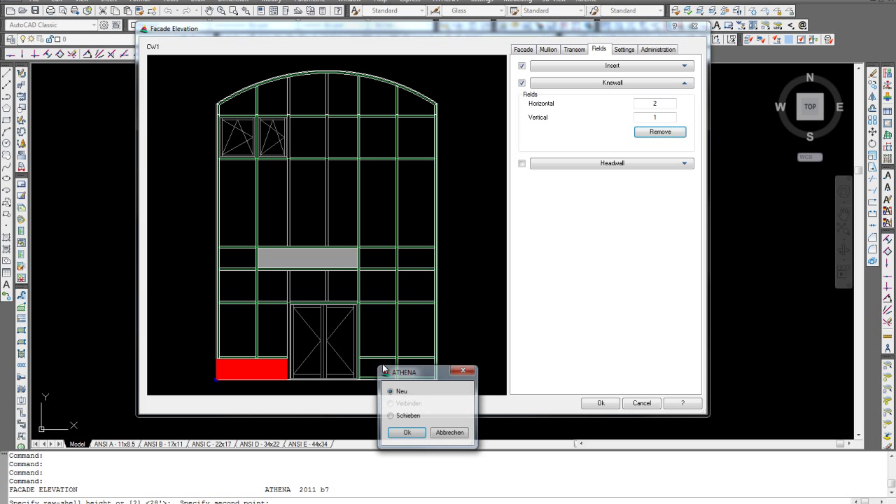
{"action": "left_click", "coordinate": [405, 432]}
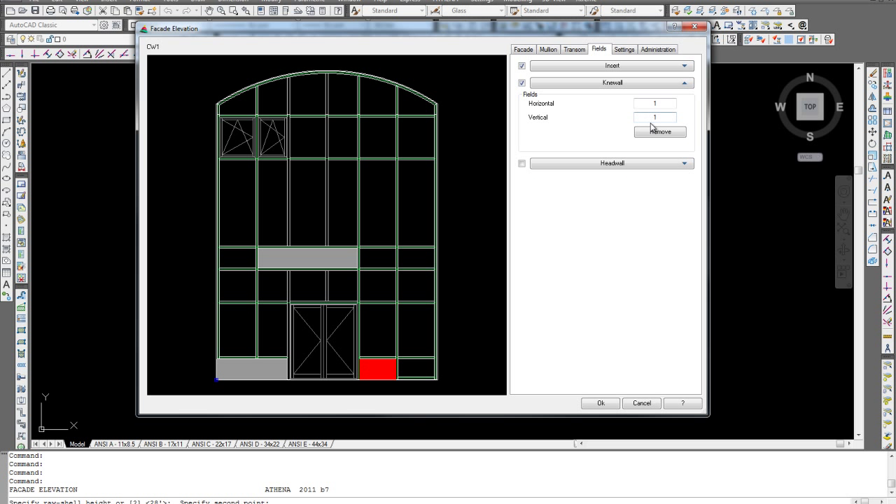
{"action": "double_click", "coordinate": [643, 104]}
{"action": "type", "text": "2"}
{"action": "key", "text": "Tab"}
{"action": "type", "text": "4"}
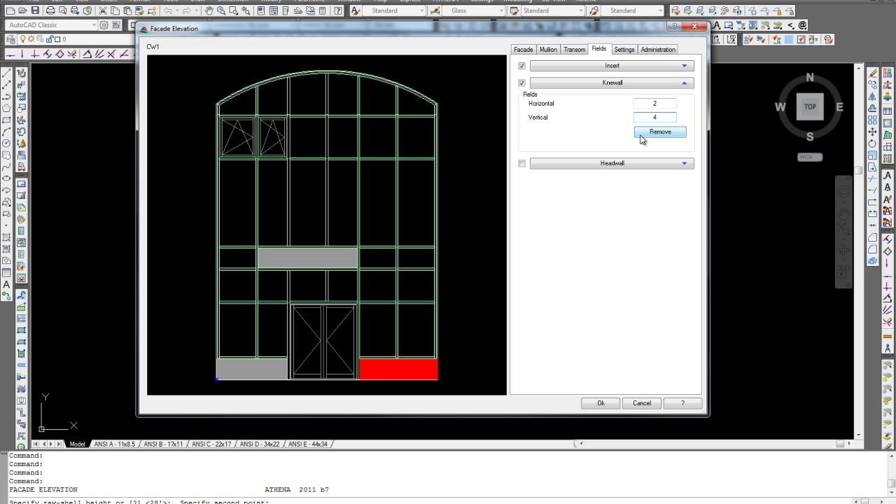
{"action": "key", "text": "Tab"}
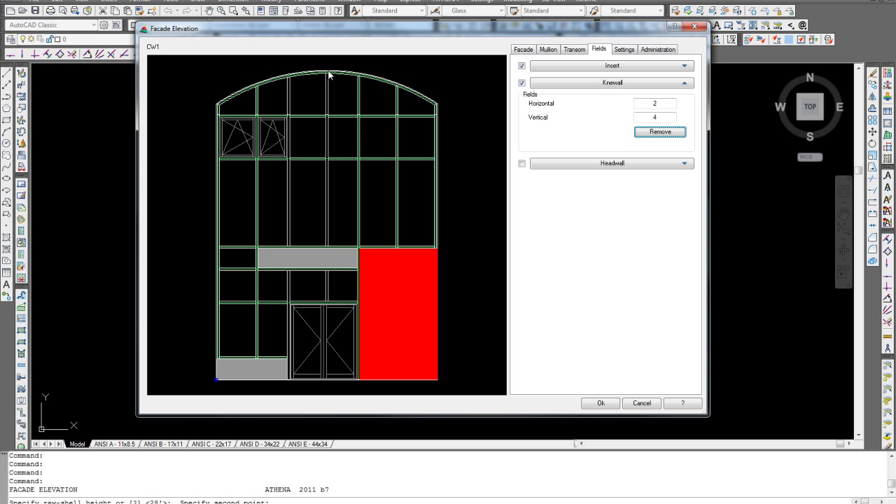
Define a Headwall starting at the fifth field of the arched top row, spanning 2 fields horizontally
{"action": "left_click", "coordinate": [522, 164]}
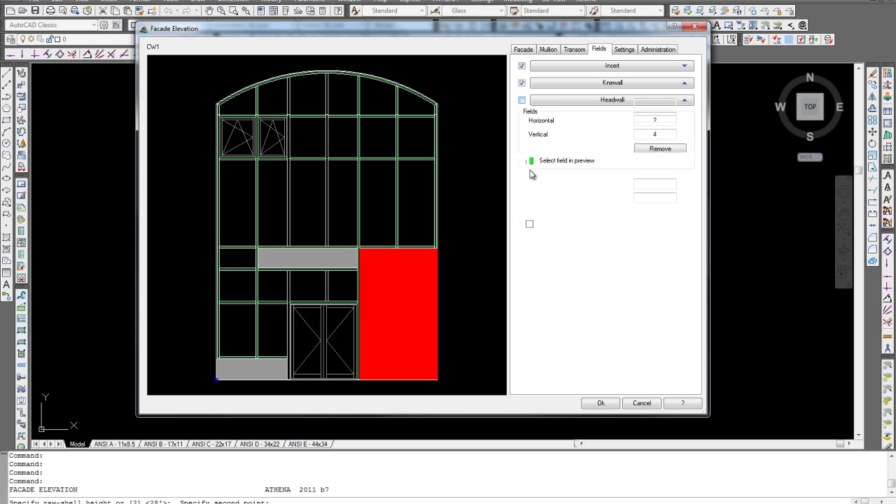
{"action": "left_click", "coordinate": [388, 107]}
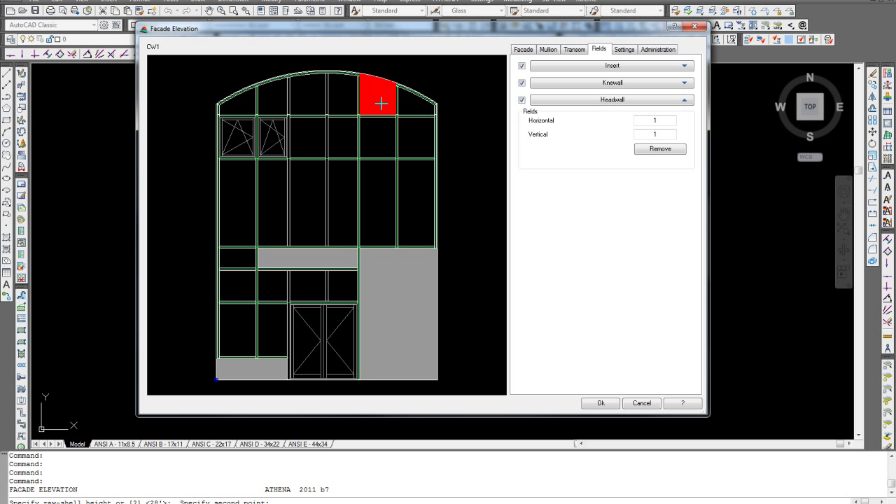
{"action": "double_click", "coordinate": [642, 121]}
{"action": "key", "text": "Tab"}
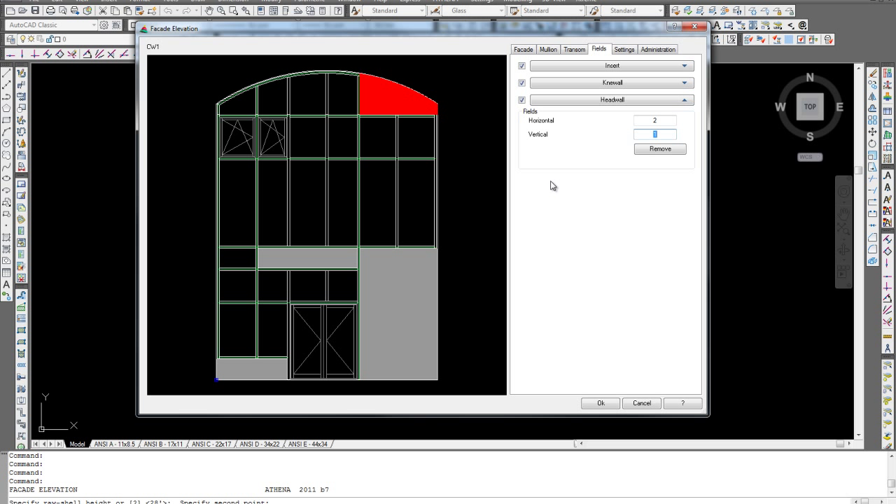
Review the Calculation settings for mullion and transom distribution
{"action": "left_click", "coordinate": [622, 51]}
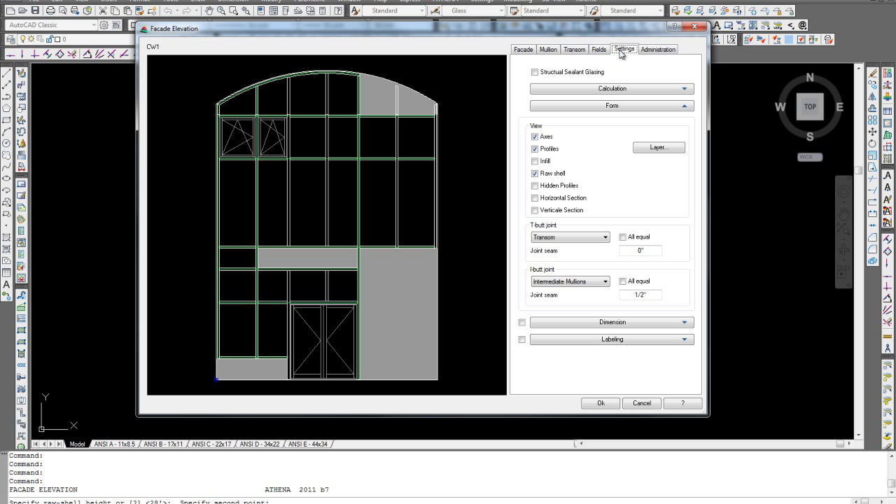
{"action": "left_click", "coordinate": [658, 111]}
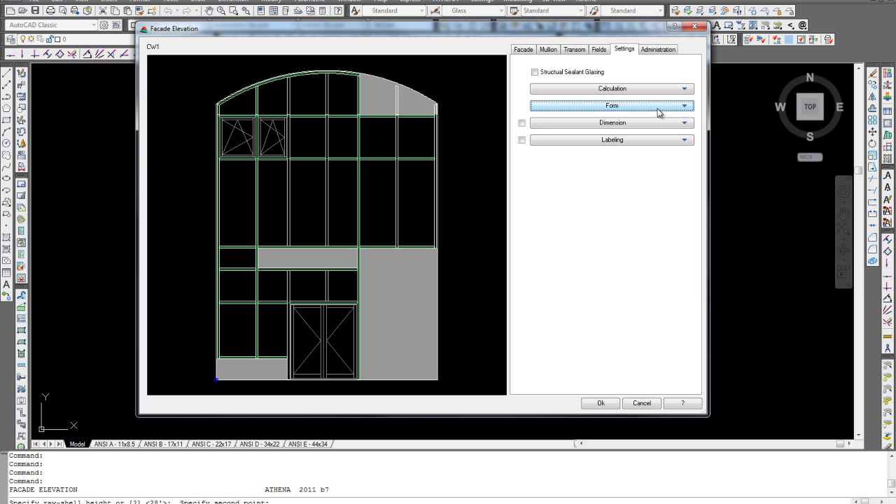
{"action": "left_click", "coordinate": [681, 94]}
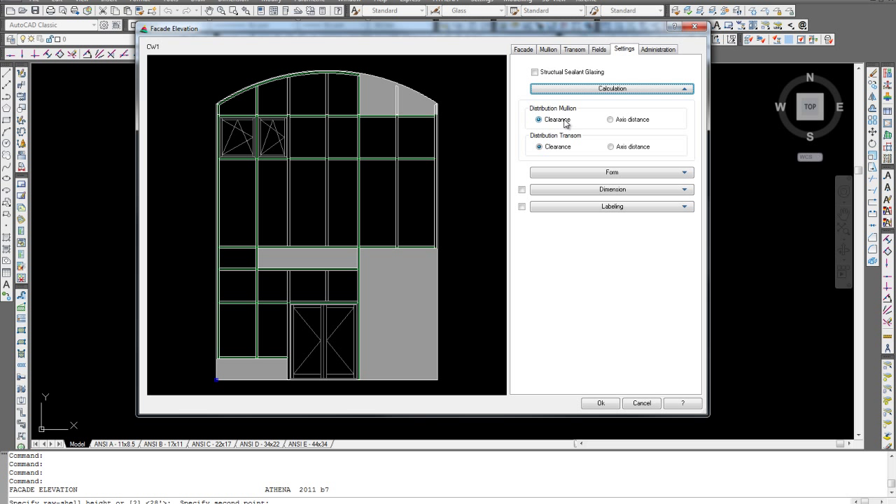
{"action": "left_click", "coordinate": [666, 91]}
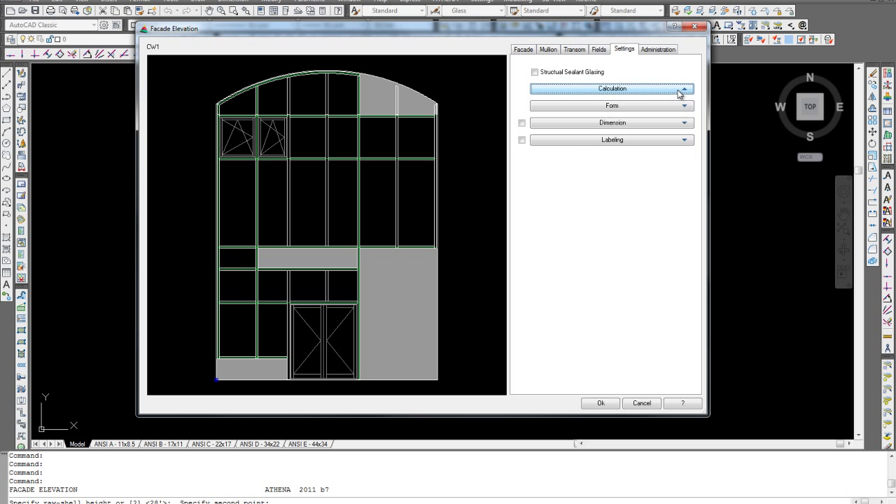
Review the Form view options and the layers assigned to the axis, profile, hidden, infill and raw shell elements
{"action": "left_click", "coordinate": [652, 107]}
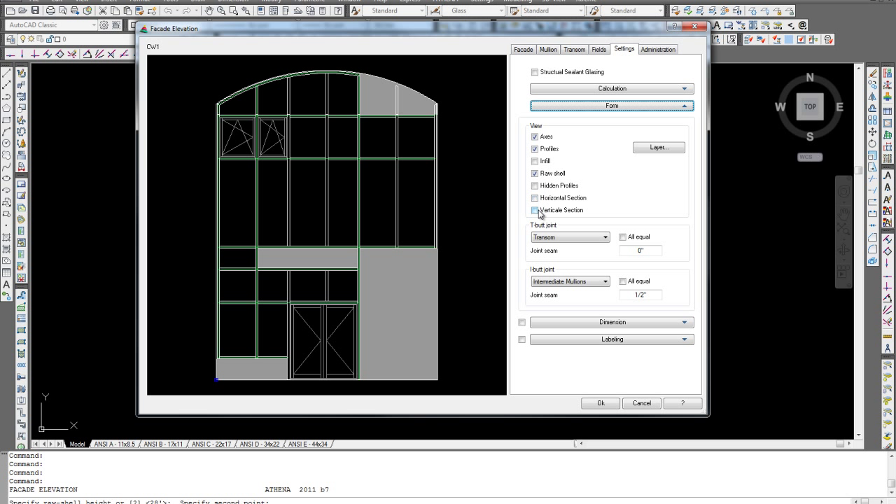
{"action": "left_click", "coordinate": [654, 150]}
{"action": "left_click", "coordinate": [338, 185]}
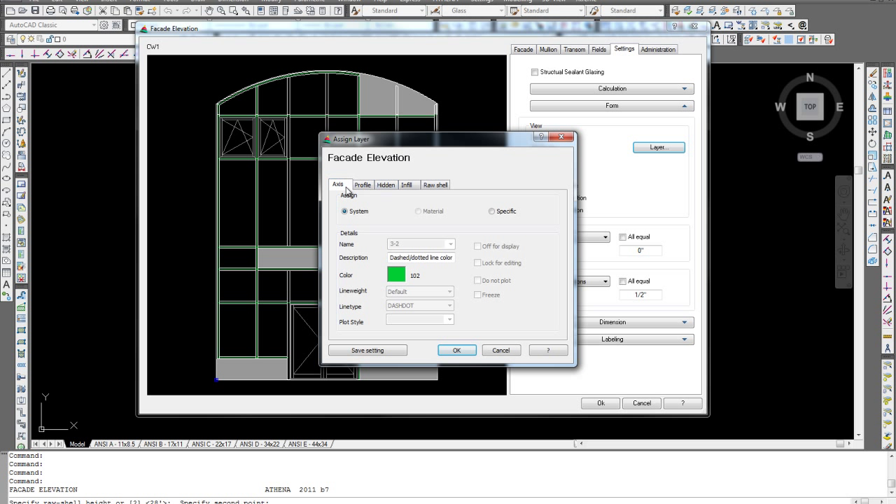
{"action": "left_click", "coordinate": [363, 185]}
{"action": "left_click", "coordinate": [385, 185]}
{"action": "left_click", "coordinate": [407, 188]}
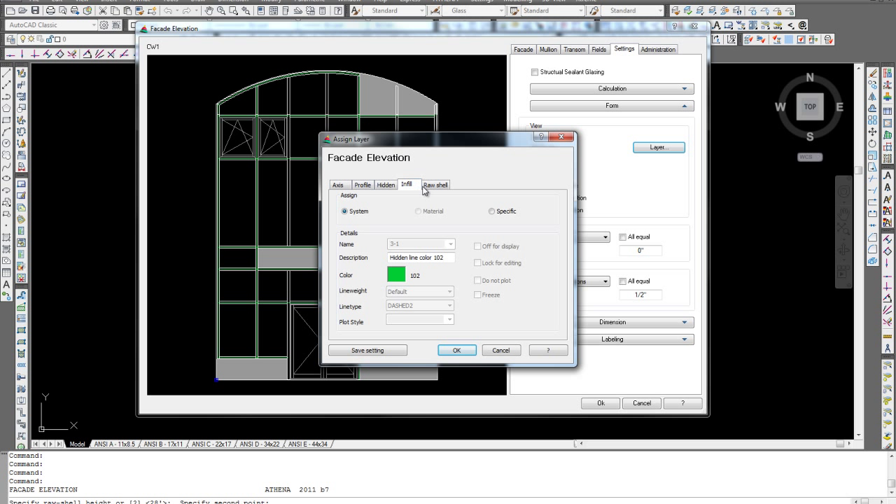
{"action": "left_click", "coordinate": [441, 188]}
{"action": "left_click", "coordinate": [408, 188]}
{"action": "left_click", "coordinate": [387, 186]}
{"action": "left_click", "coordinate": [363, 185]}
{"action": "left_click", "coordinate": [339, 184]}
{"action": "left_click", "coordinate": [454, 351]}
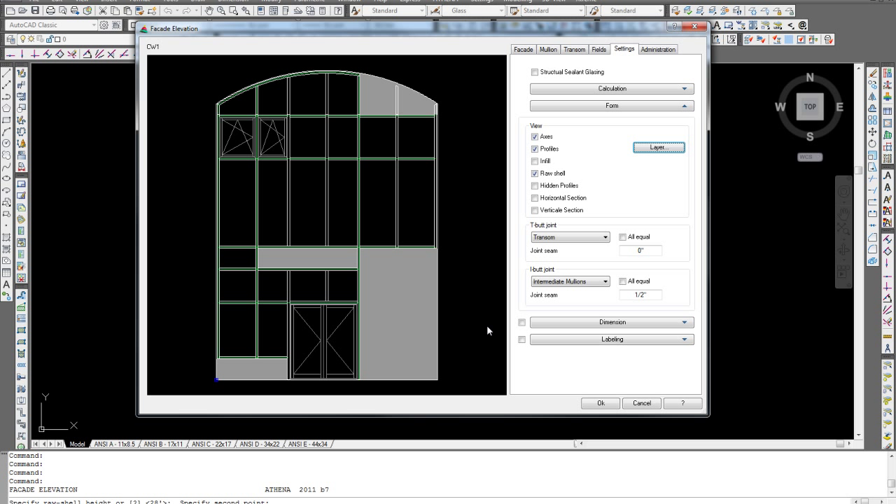
Enable Dimension for the facade and add the profile width, clearance, frame and axis-to-raw-shell dimensions
{"action": "left_click", "coordinate": [578, 323]}
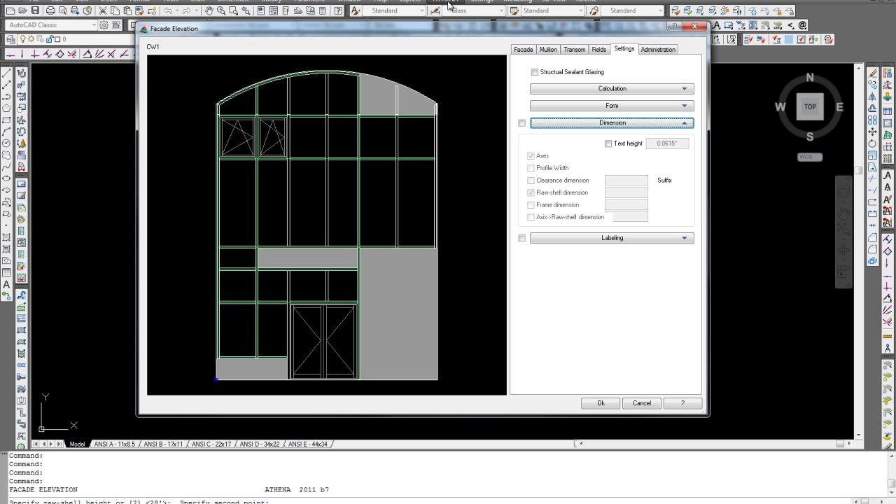
{"action": "left_click", "coordinate": [522, 123]}
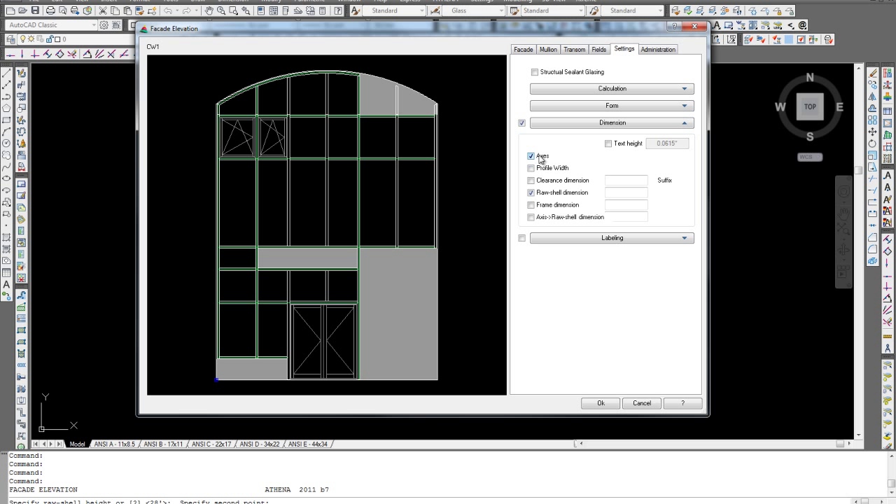
{"action": "left_click", "coordinate": [531, 168]}
{"action": "left_click", "coordinate": [531, 181]}
{"action": "left_click", "coordinate": [531, 205]}
{"action": "left_click", "coordinate": [532, 217]}
Enter the suffixes D.L.O. for clearance, Rough Opening for raw shell and Frame Dimension for frame, plus one for axis-to-raw-shell
{"action": "left_click", "coordinate": [617, 180]}
{"action": "left_click", "coordinate": [620, 191]}
{"action": "left_click", "coordinate": [611, 205]}
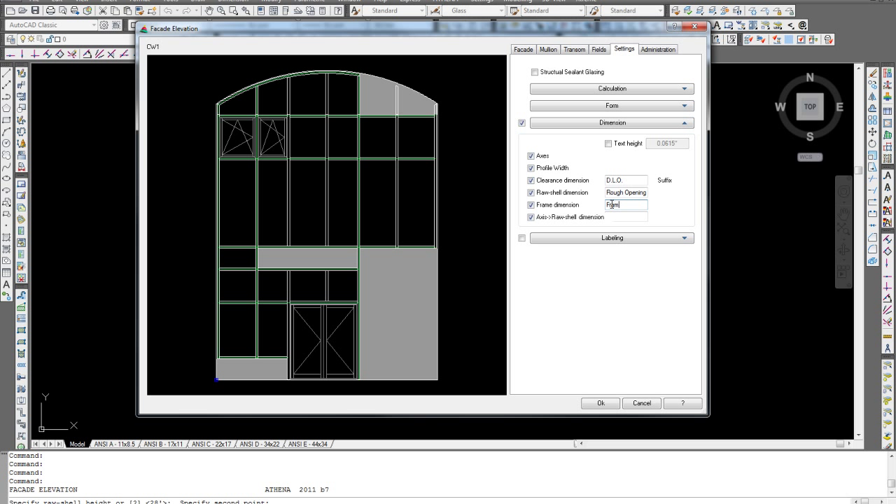
{"action": "type", "text": "Frame Dimension"}
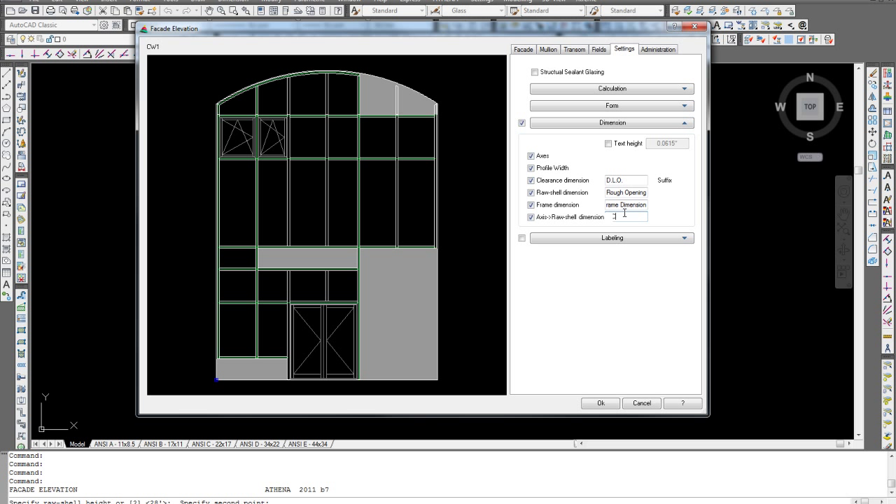
Enable the dimension text height override and set it to 1/4
{"action": "left_click", "coordinate": [609, 144]}
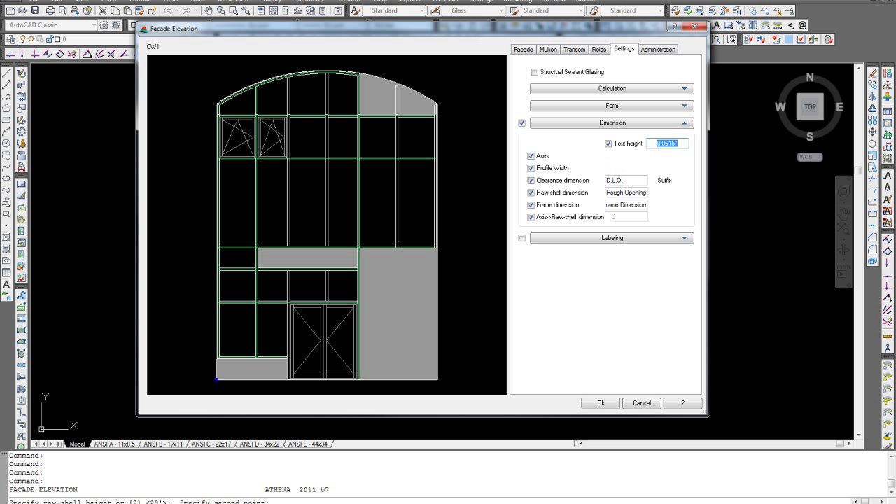
{"action": "double_click", "coordinate": [659, 143]}
{"action": "type", "text": "1/4"}
{"action": "key", "text": "Tab"}
Enable Labeling and give the infill label a rectangular frame divided horizontally into two text fields
{"action": "left_click", "coordinate": [683, 238]}
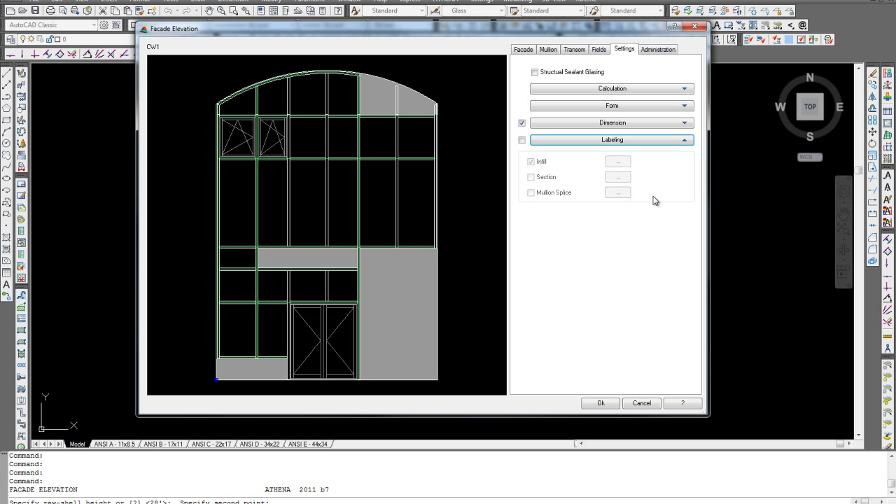
{"action": "left_click", "coordinate": [522, 140]}
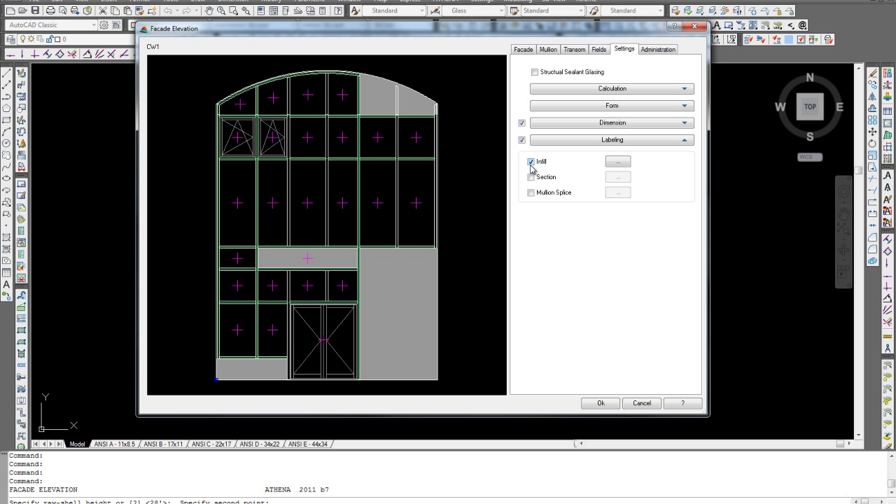
{"action": "left_click", "coordinate": [618, 162]}
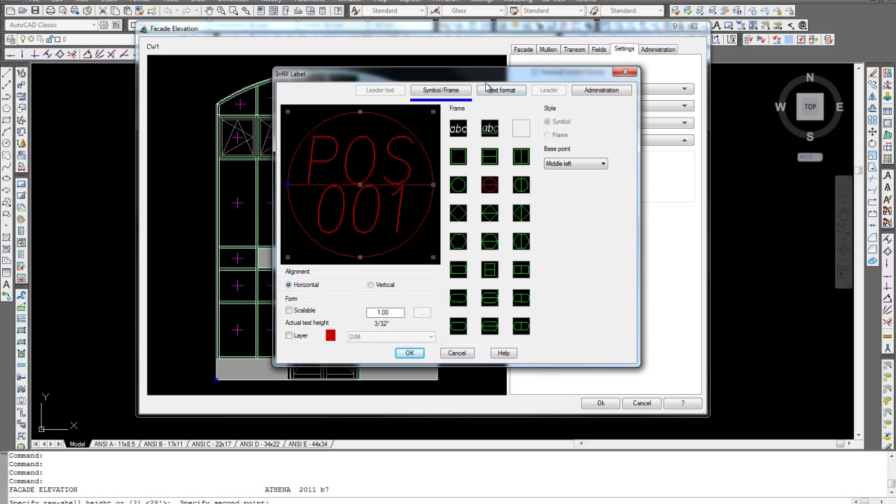
{"action": "left_click", "coordinate": [459, 242]}
{"action": "left_click", "coordinate": [548, 134]}
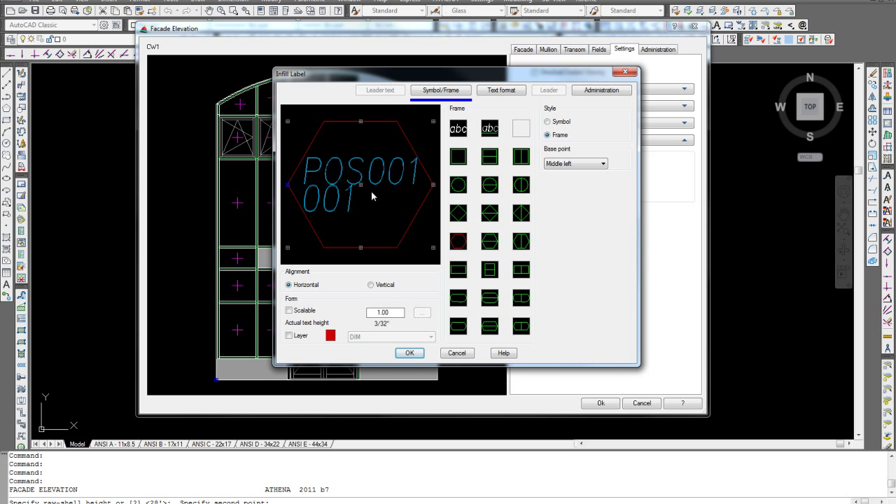
{"action": "left_click", "coordinate": [489, 269]}
{"action": "left_click", "coordinate": [501, 91]}
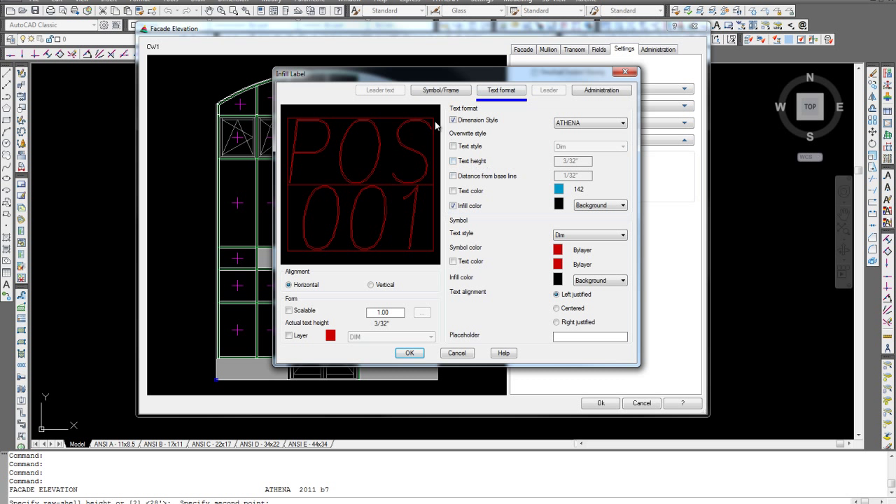
{"action": "left_click", "coordinate": [601, 91]}
{"action": "left_click", "coordinate": [605, 232]}
{"action": "key", "text": "Return"}
{"action": "left_click", "coordinate": [420, 353]}
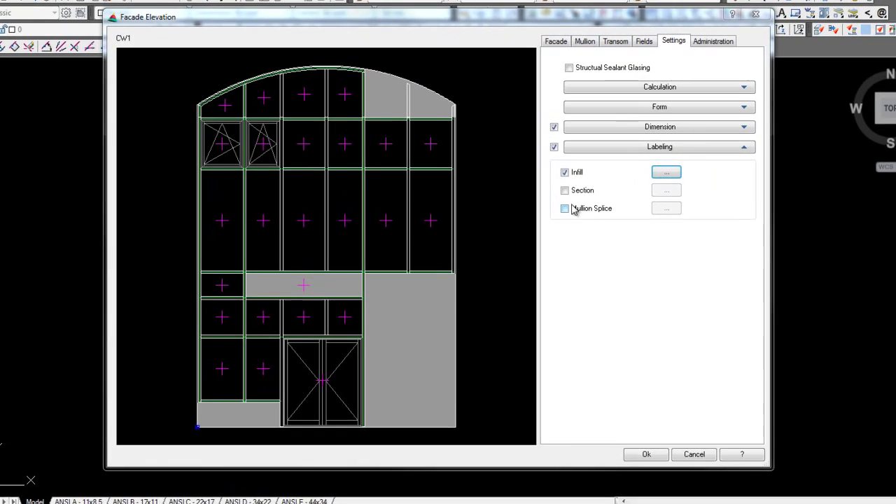
Include Section and Mullion Splice in the labels, check their symbol settings, and switch Labeling off
{"action": "left_click", "coordinate": [695, 199]}
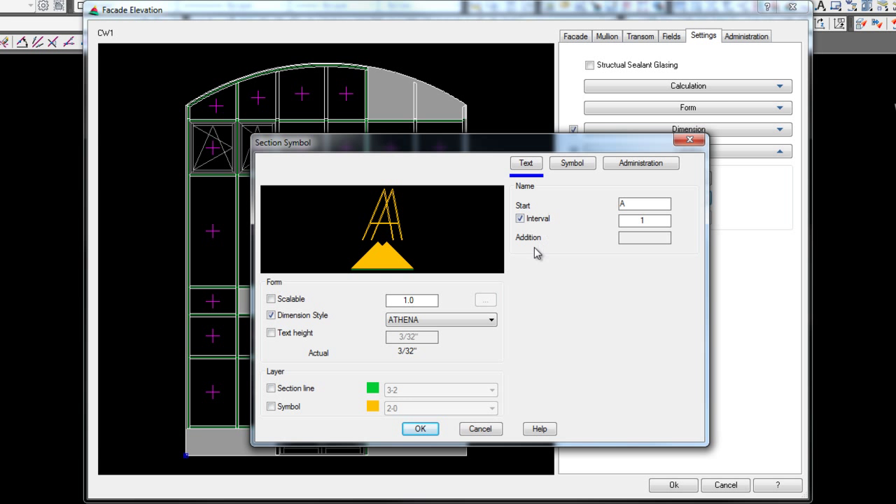
{"action": "left_click", "coordinate": [689, 142]}
{"action": "left_click", "coordinate": [585, 218]}
{"action": "left_click", "coordinate": [696, 217]}
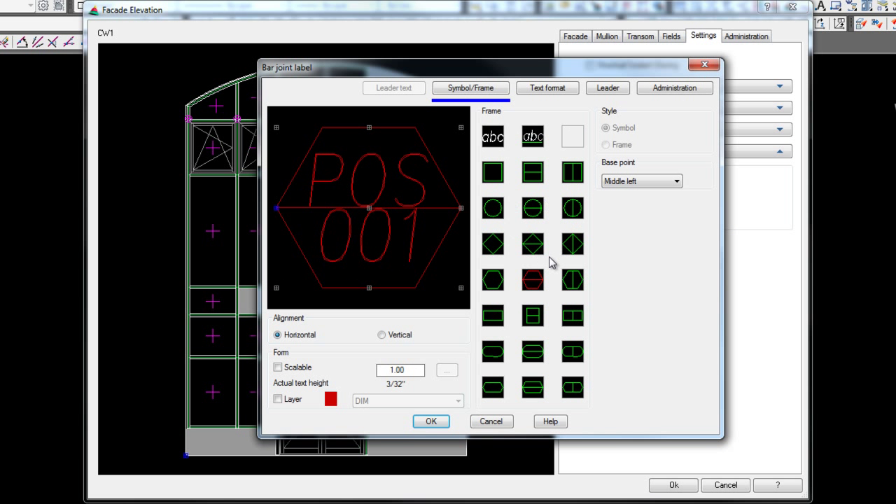
{"action": "left_click", "coordinate": [491, 422]}
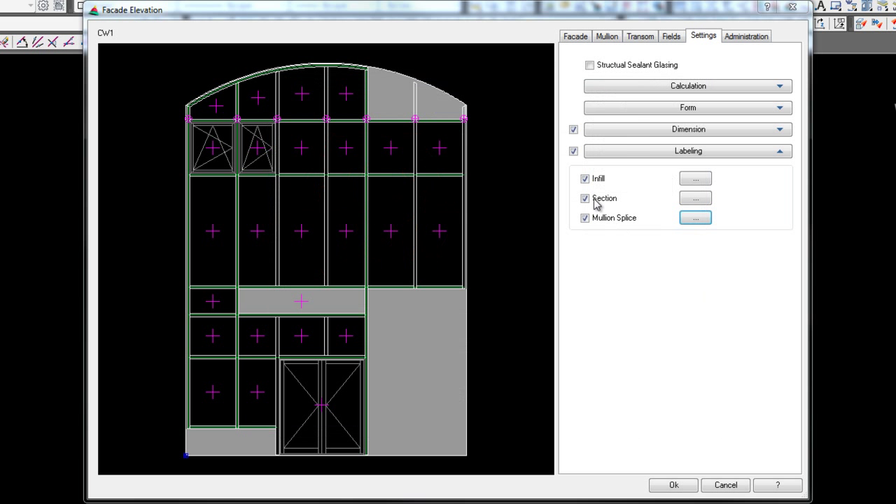
{"action": "left_click", "coordinate": [574, 151]}
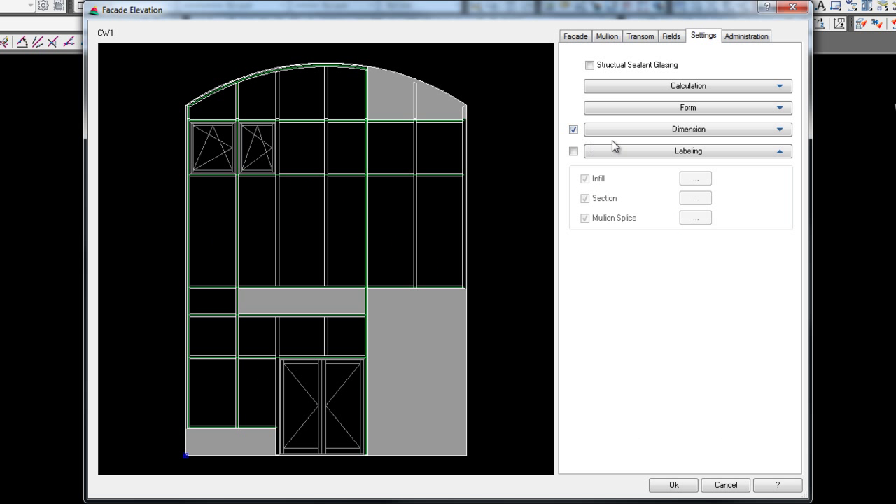
Save the facade configuration as CW1 and check its stored preview without loading it
{"action": "left_click", "coordinate": [744, 35]}
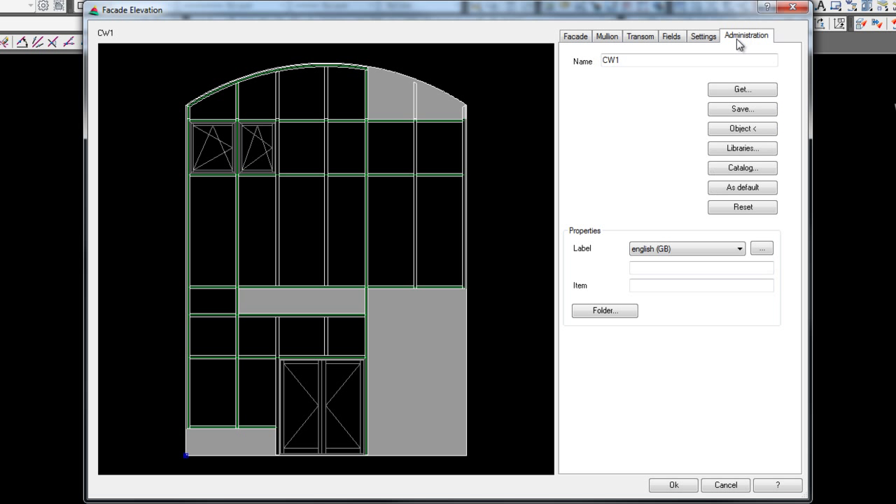
{"action": "left_click", "coordinate": [742, 110]}
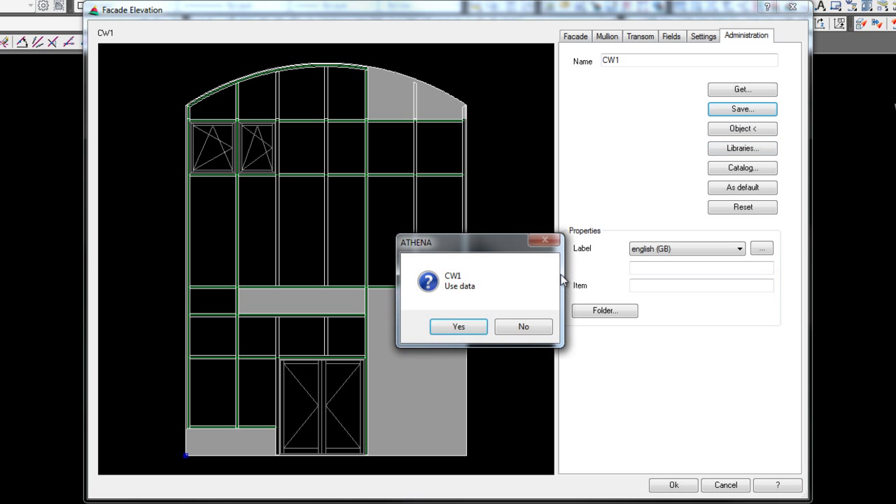
{"action": "left_click", "coordinate": [471, 329]}
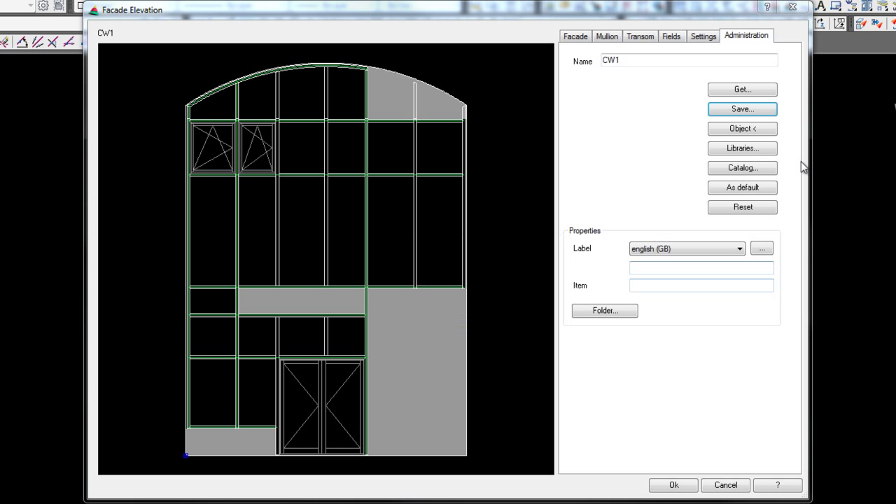
{"action": "left_click", "coordinate": [743, 89]}
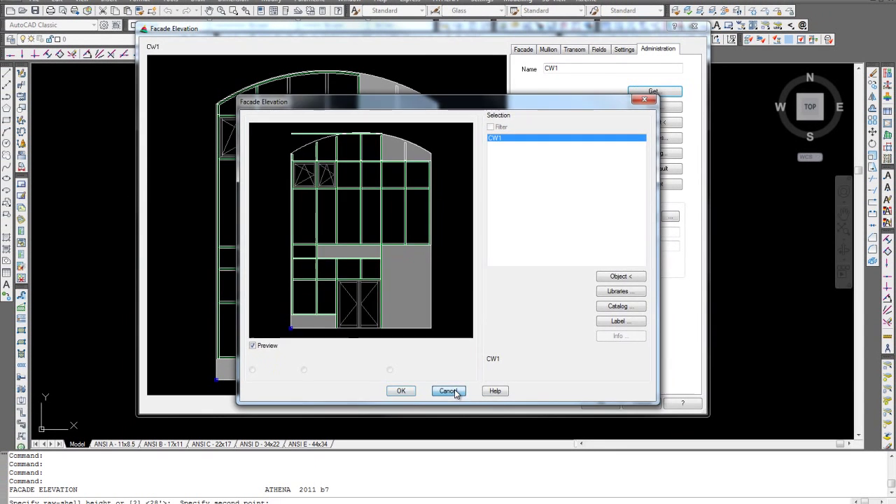
{"action": "left_click", "coordinate": [448, 391]}
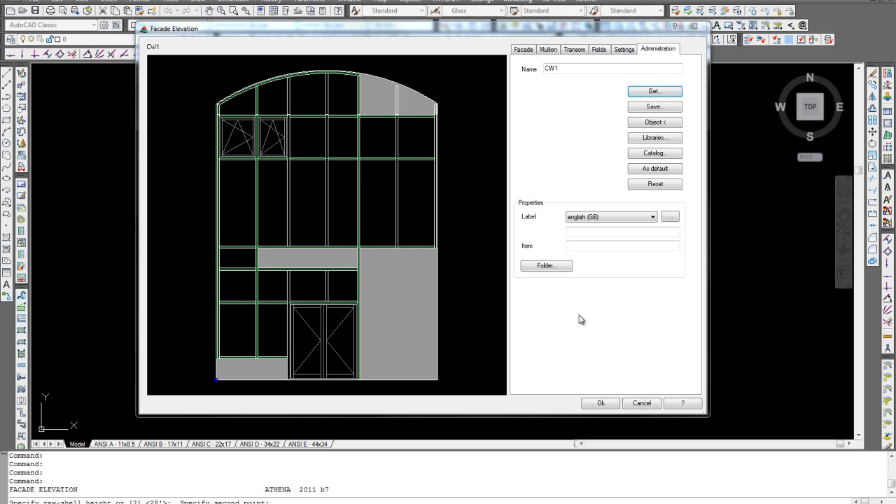